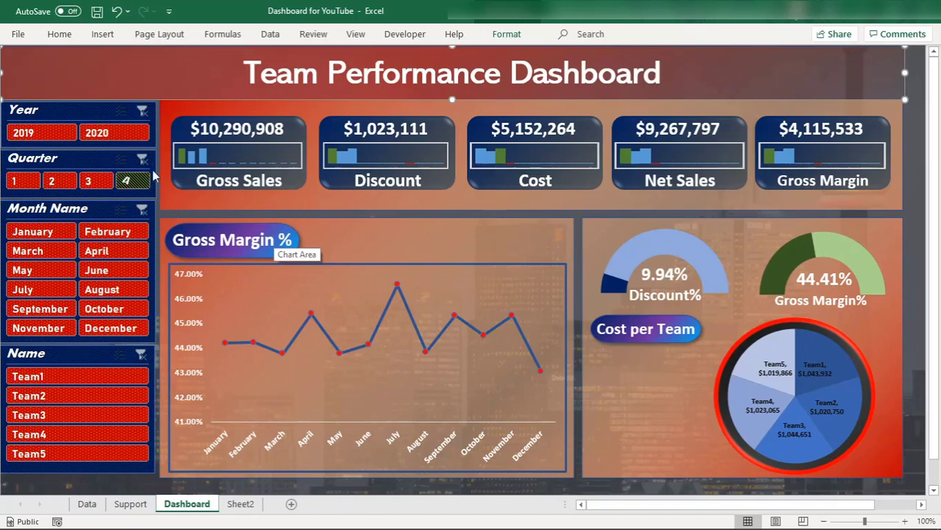
- Flip between the Data and Dashboard sheets to review the daily team sales table
{"action": "left_click", "coordinate": [125, 504]}
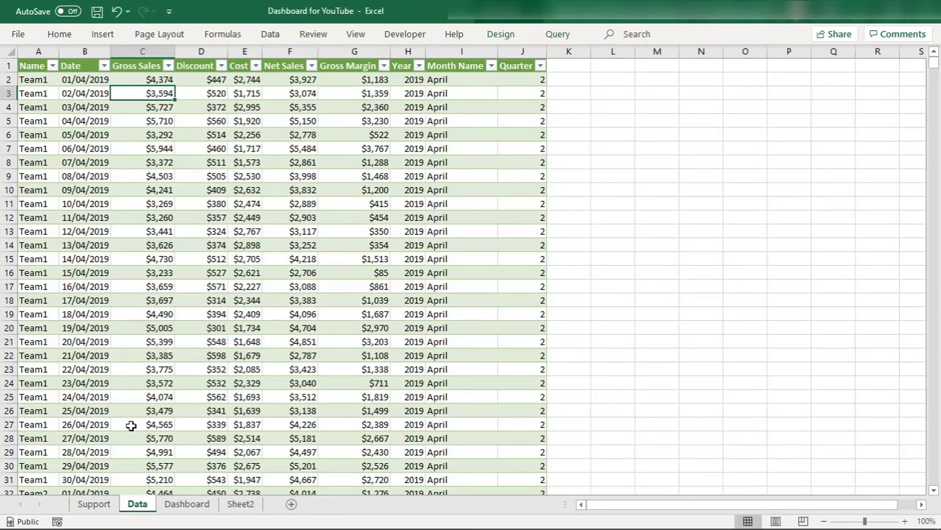
{"action": "left_click", "coordinate": [184, 502]}
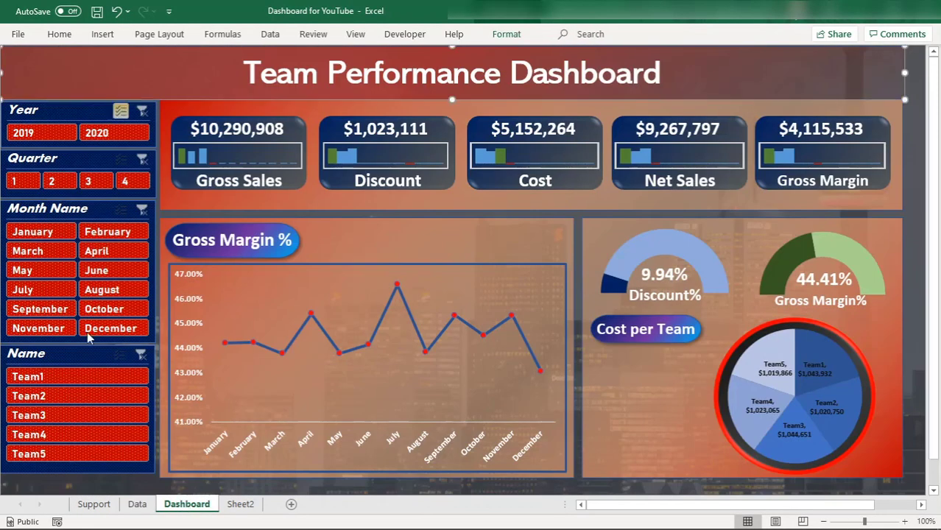
{"action": "left_click", "coordinate": [137, 504]}
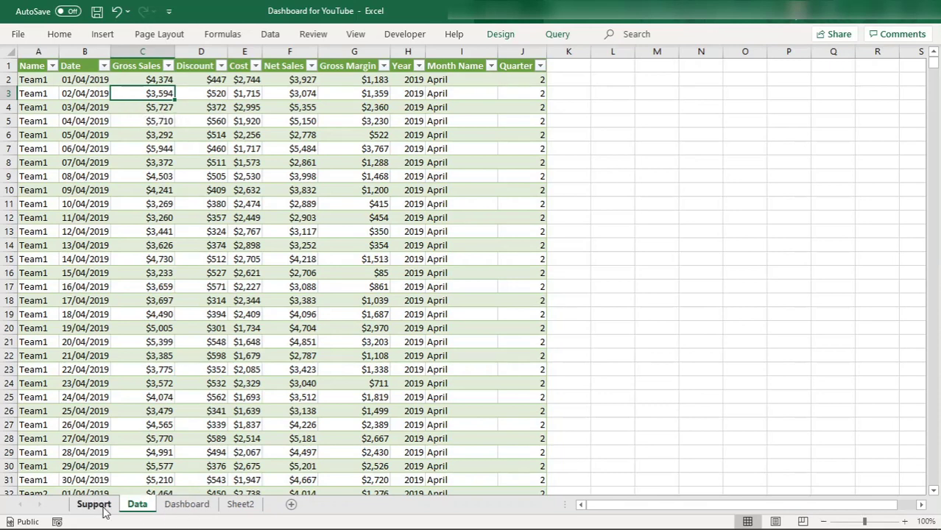
- On the Support sheet, select the Gross Sales and Discount sparklines in C4 and D4
{"action": "left_click", "coordinate": [90, 505]}
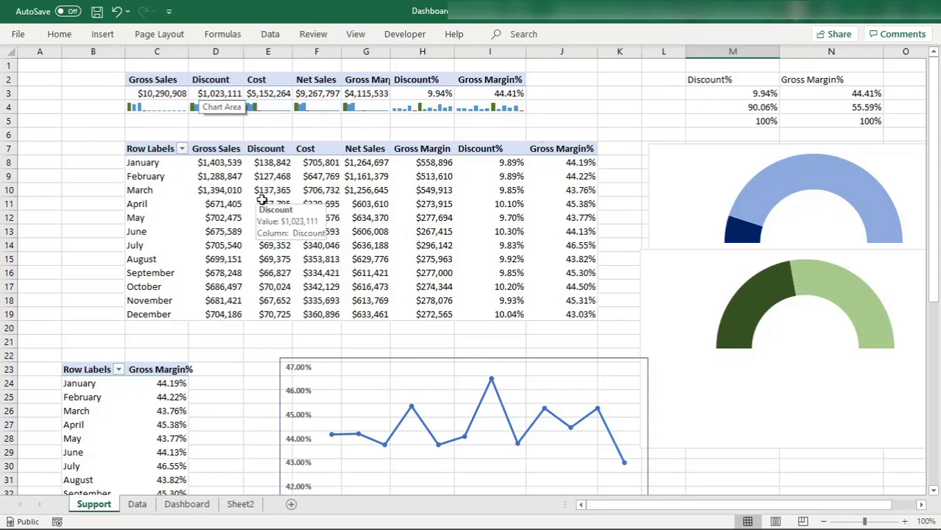
{"action": "left_click", "coordinate": [154, 108]}
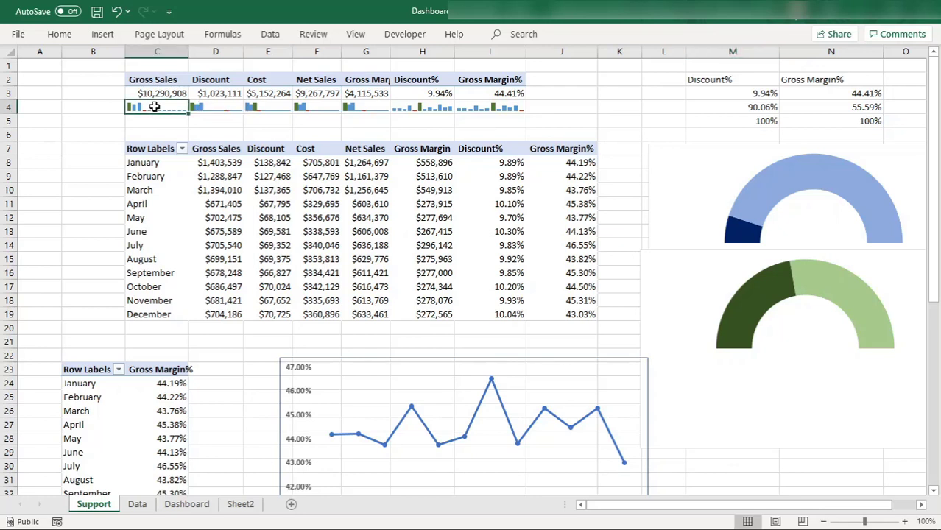
{"action": "left_click", "coordinate": [204, 108]}
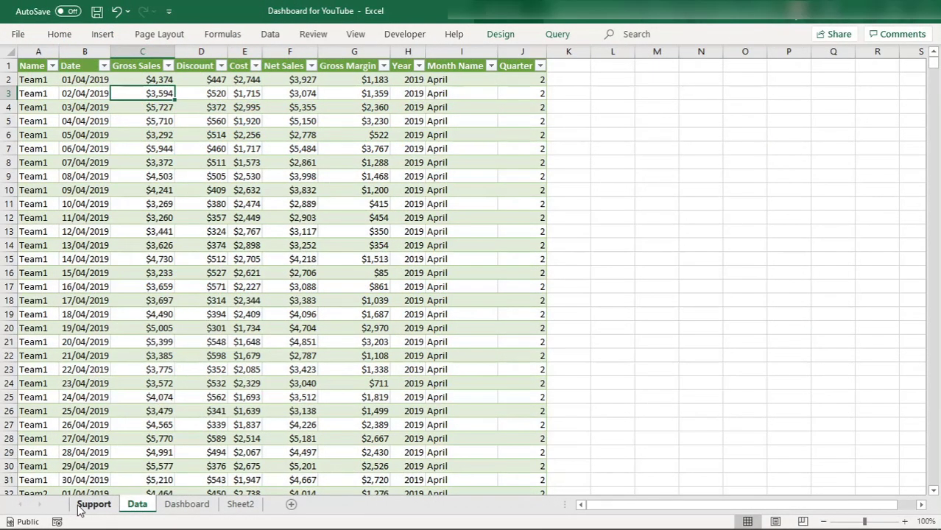
{"action": "left_click", "coordinate": [83, 507]}
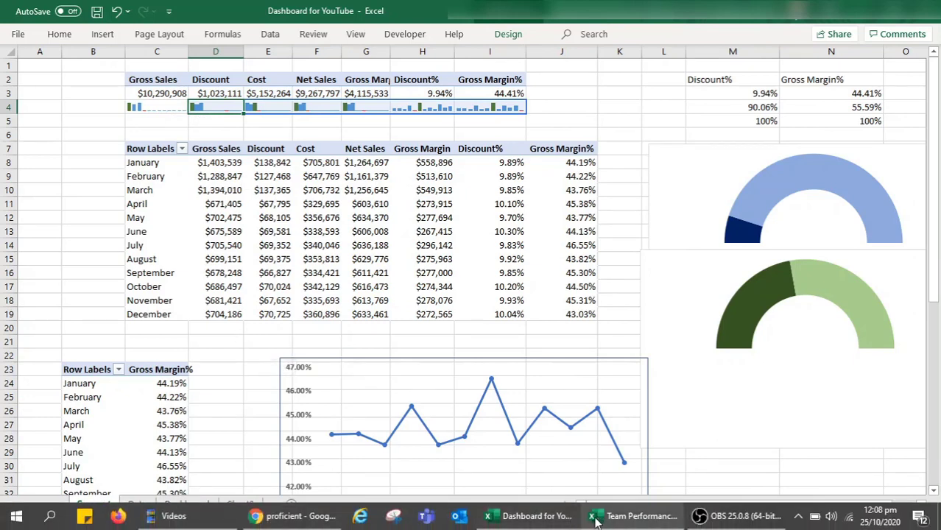
- In the Team Performance Dashboard in English workbook, add a blank worksheet and rename it 'Support Sheet'
{"action": "left_click", "coordinate": [603, 519]}
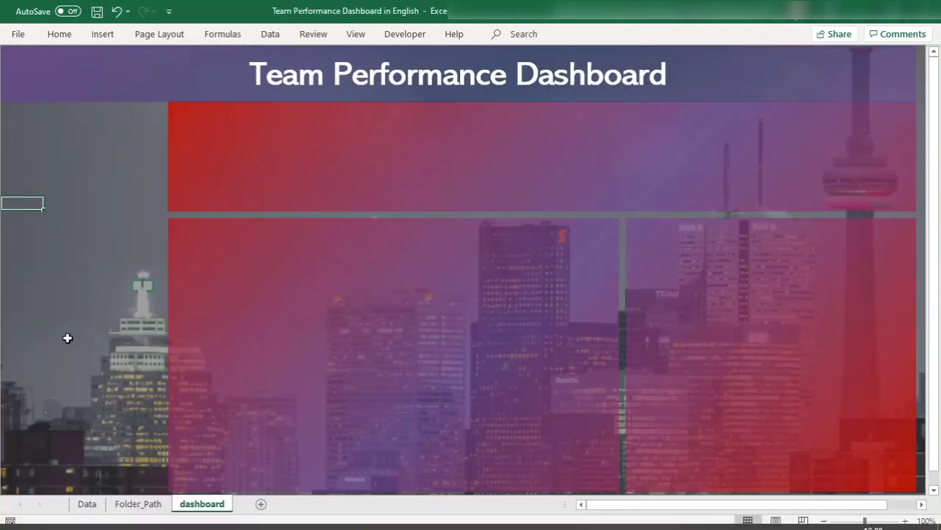
{"action": "left_click", "coordinate": [122, 505]}
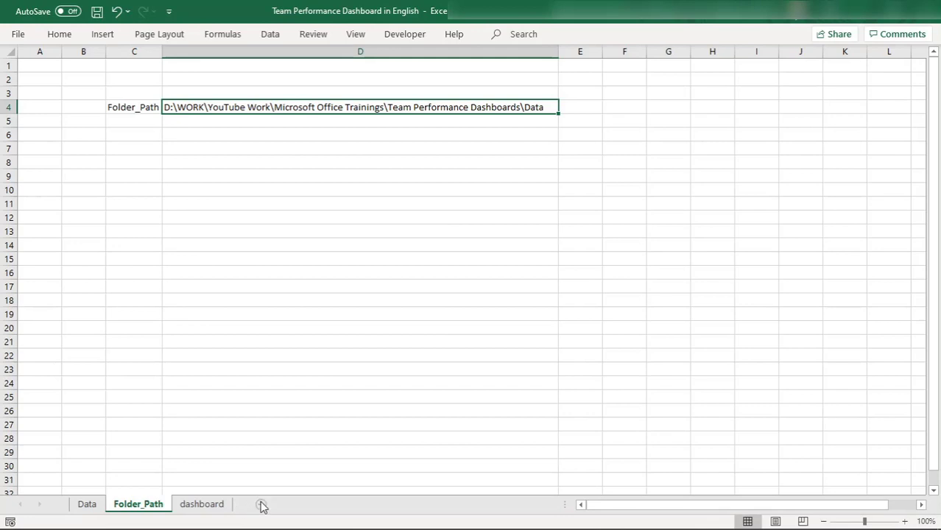
{"action": "left_click", "coordinate": [261, 505]}
{"action": "double_click", "coordinate": [195, 503]}
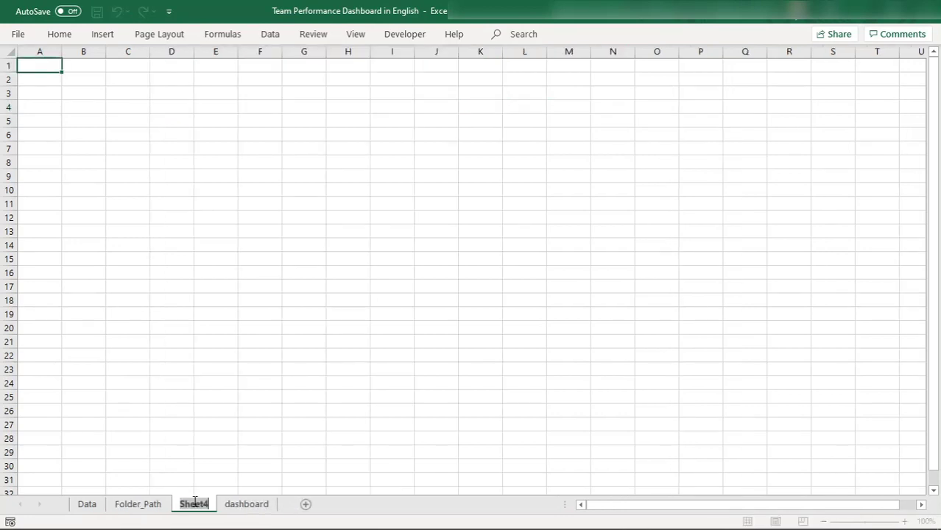
{"action": "type", "text": "Support"}
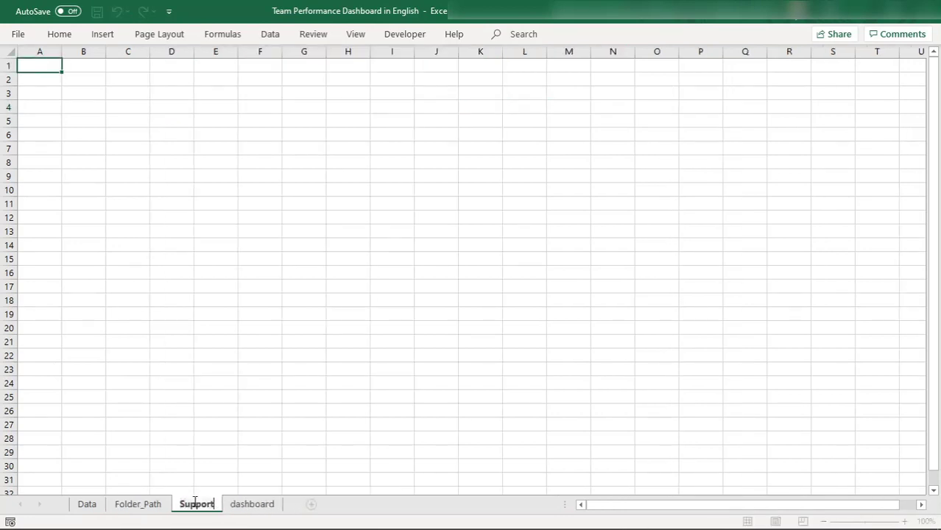
{"action": "type", "text": " Sheet"}
{"action": "key", "text": "Return"}
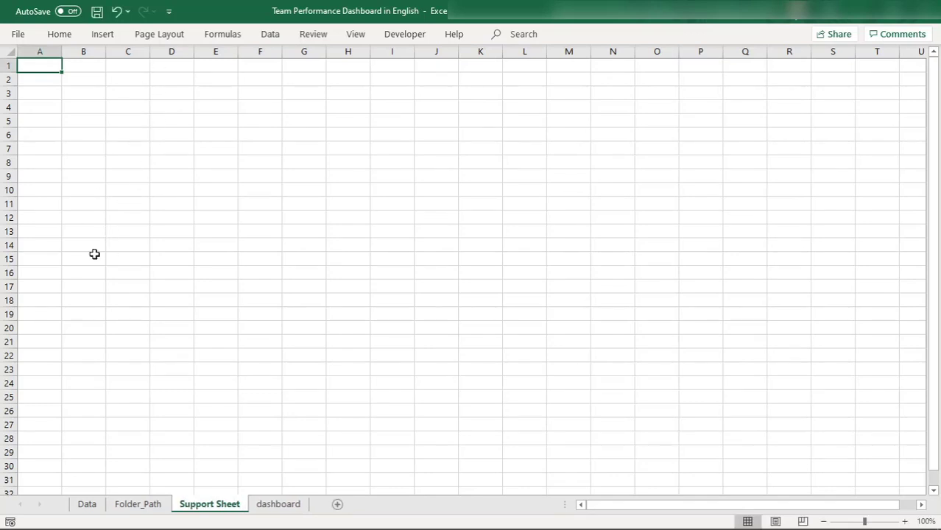
- Insert a PivotTable at C2 sourced from the external Query - Data connection
{"action": "left_click", "coordinate": [103, 33]}
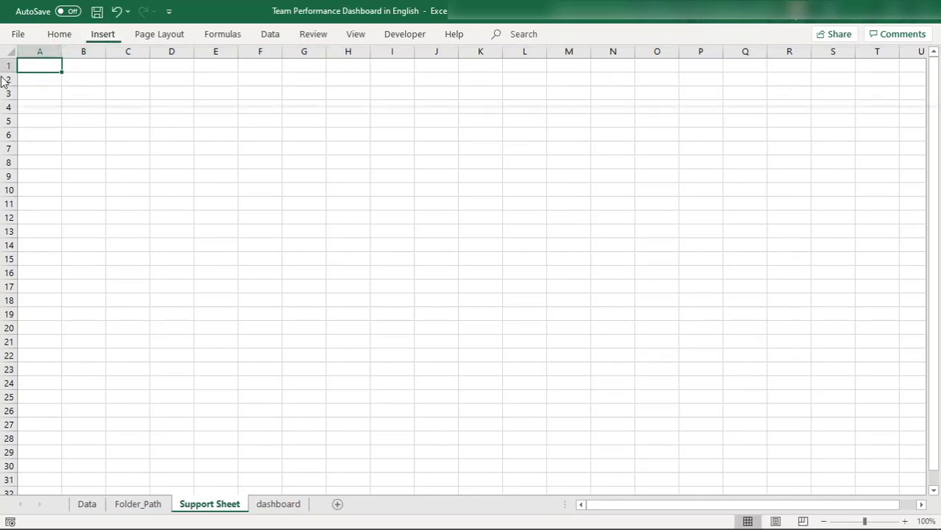
{"action": "left_click", "coordinate": [25, 67]}
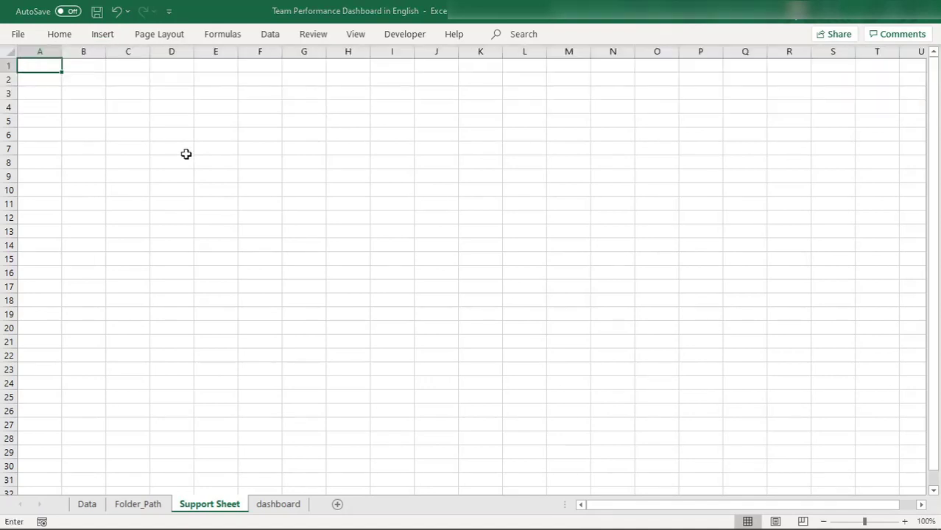
{"action": "left_click", "coordinate": [334, 436]}
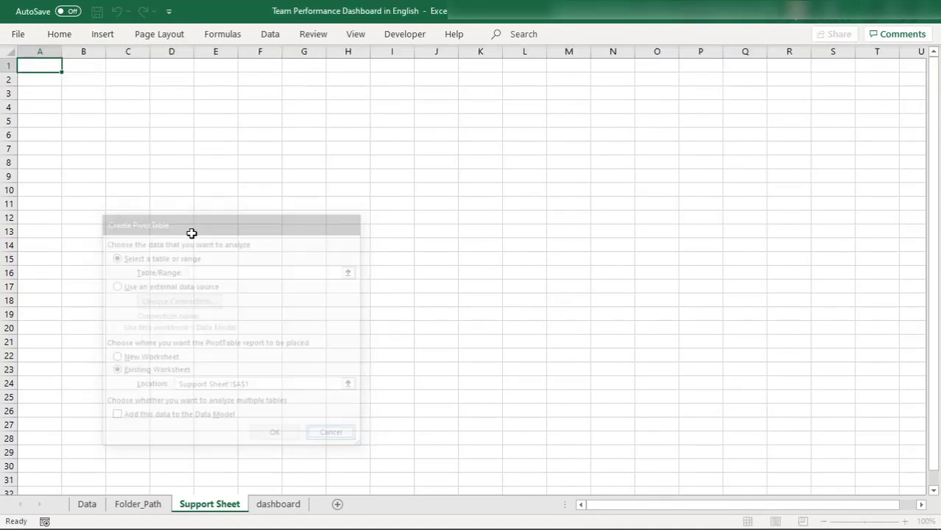
{"action": "left_click", "coordinate": [135, 79]}
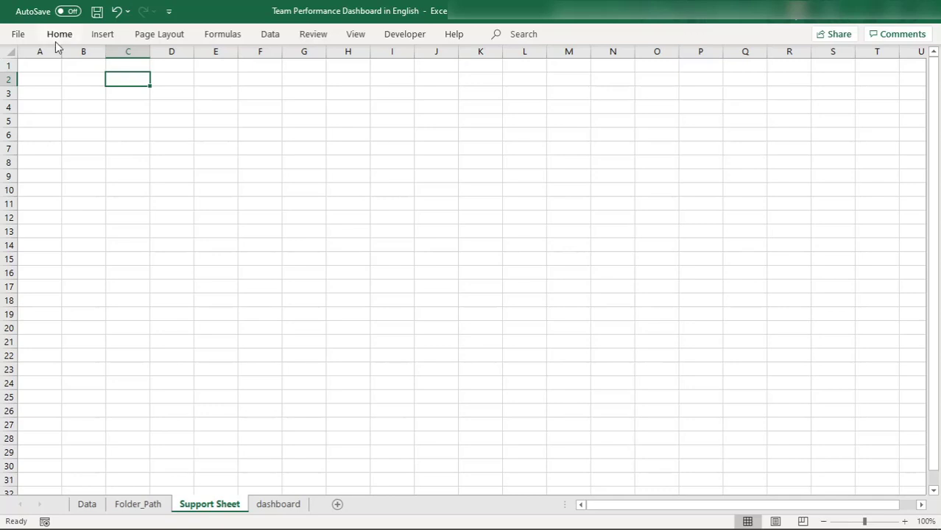
{"action": "left_click", "coordinate": [98, 35]}
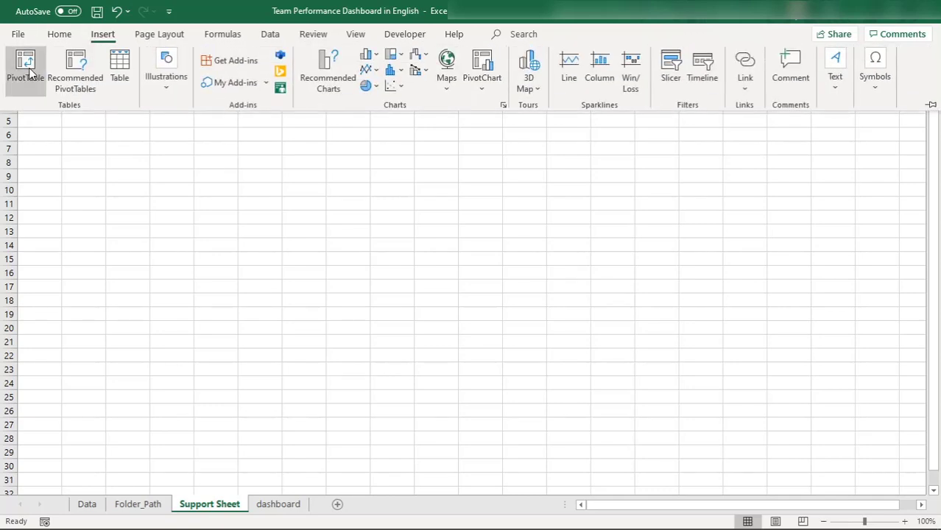
{"action": "left_click", "coordinate": [25, 63]}
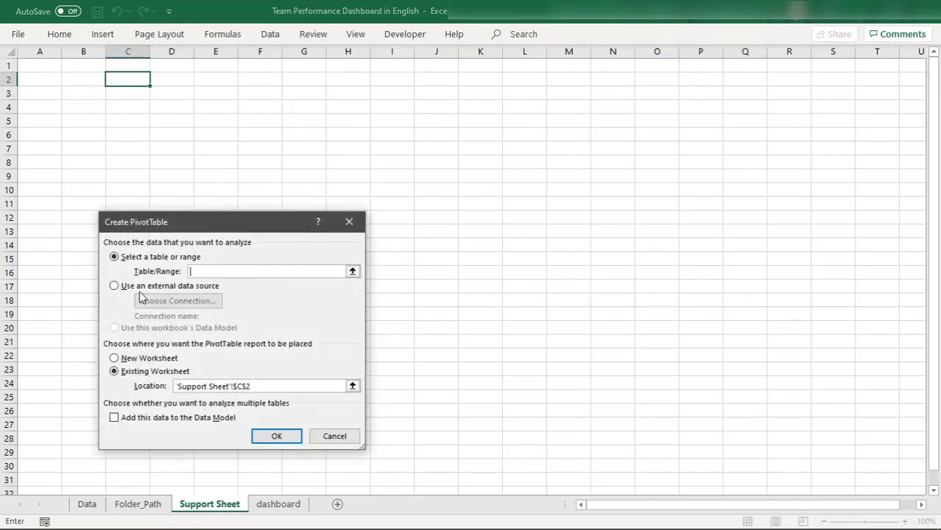
{"action": "left_click", "coordinate": [136, 293]}
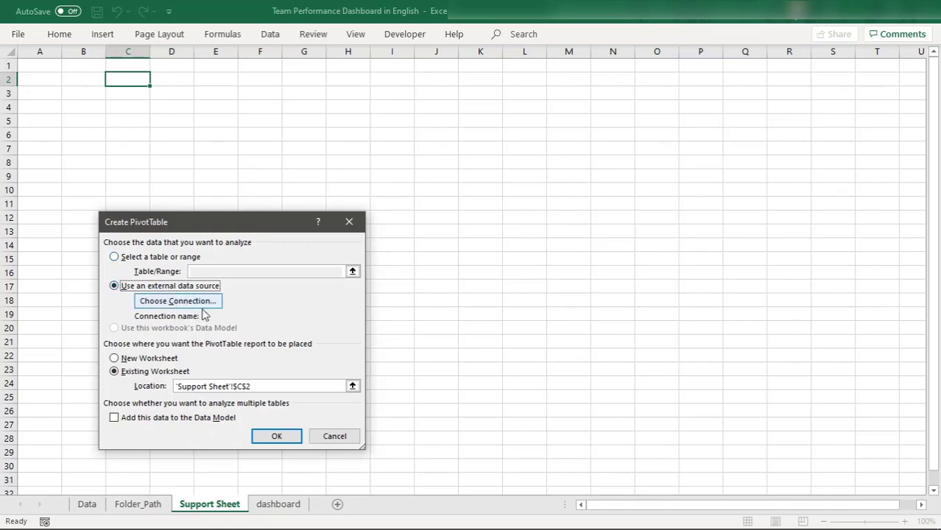
{"action": "left_click", "coordinate": [207, 303]}
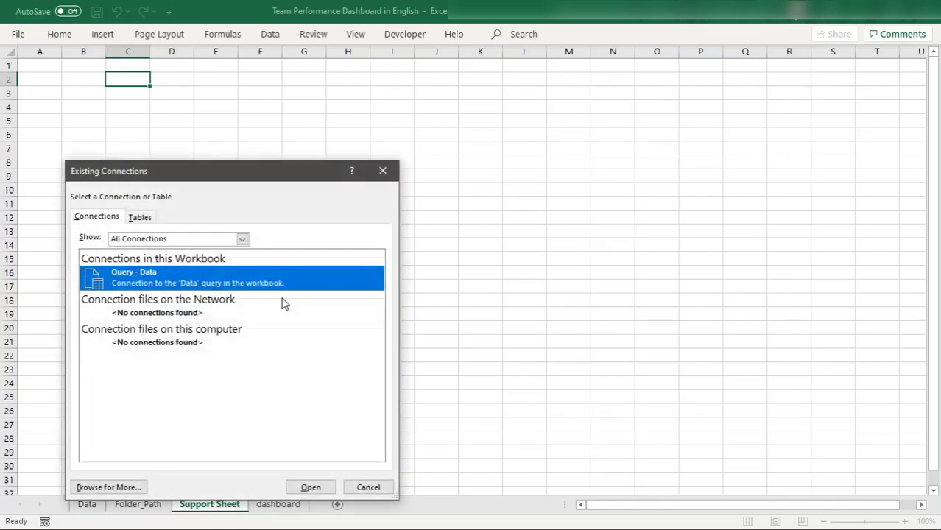
{"action": "left_click", "coordinate": [321, 487]}
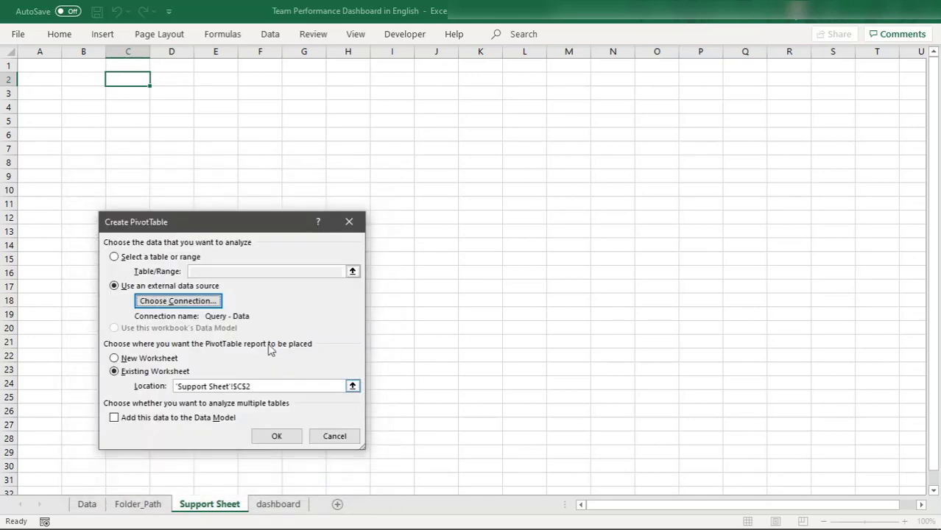
{"action": "left_click", "coordinate": [276, 436]}
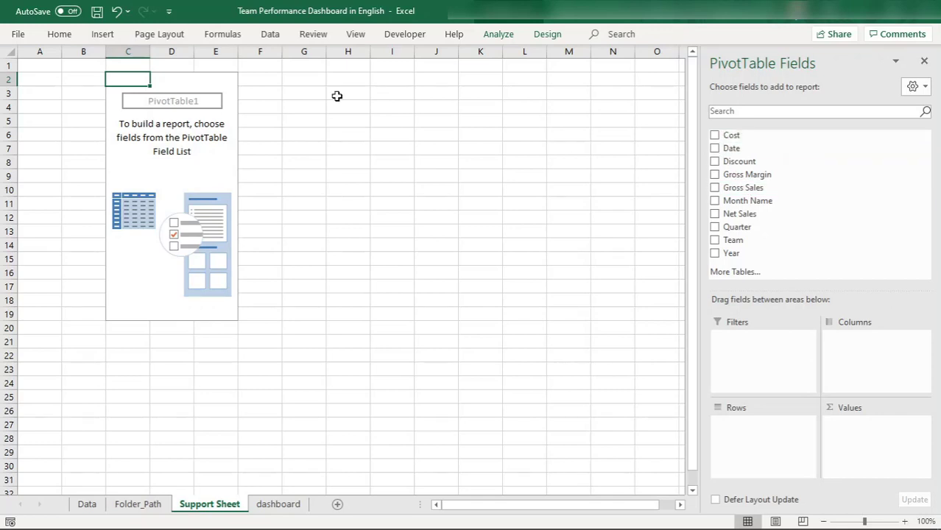
- Add Gross Sales, Discount, Cost, Net Sales and Gross Margin as pivot values, then select C2:G3
{"action": "left_click", "coordinate": [715, 189]}
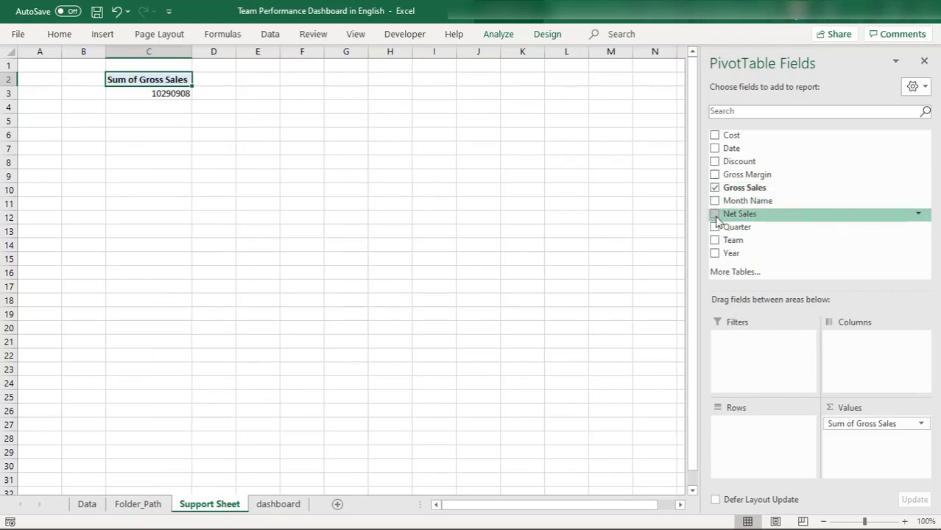
{"action": "left_click", "coordinate": [716, 162]}
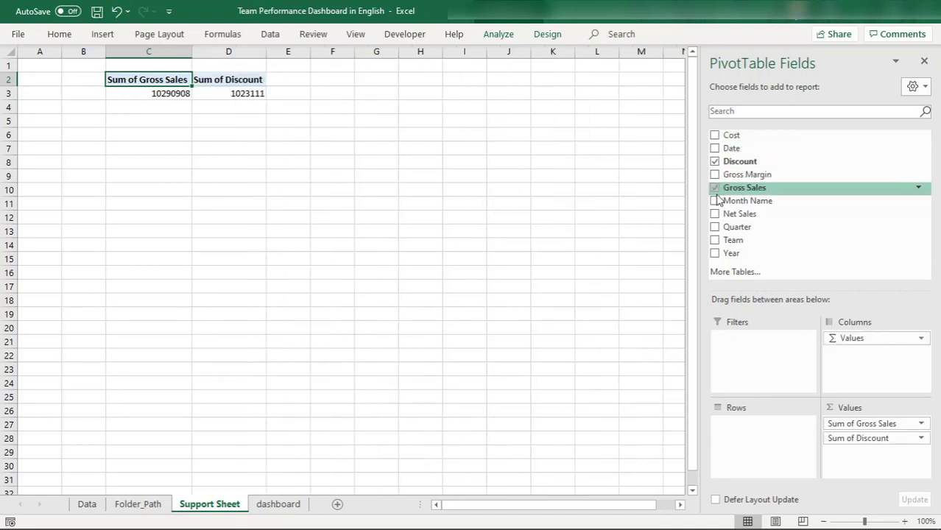
{"action": "left_click", "coordinate": [715, 137]}
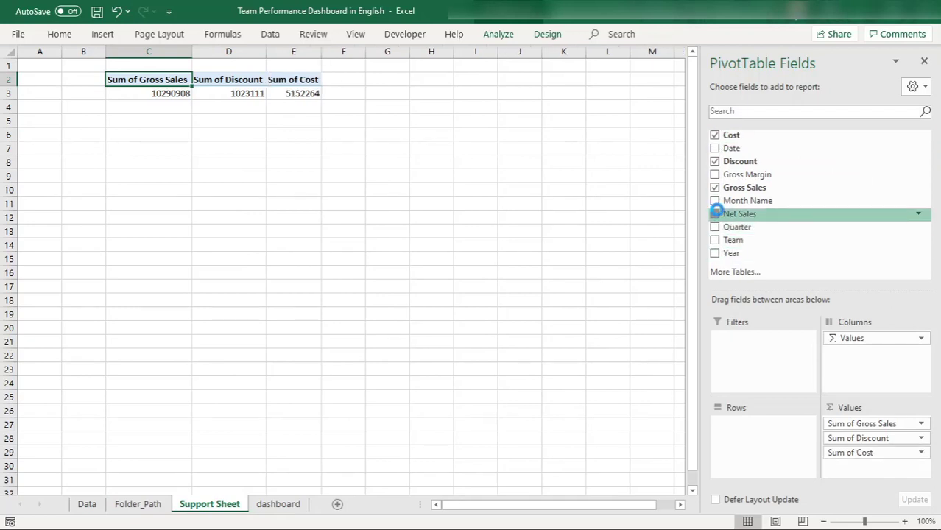
{"action": "left_click", "coordinate": [715, 214]}
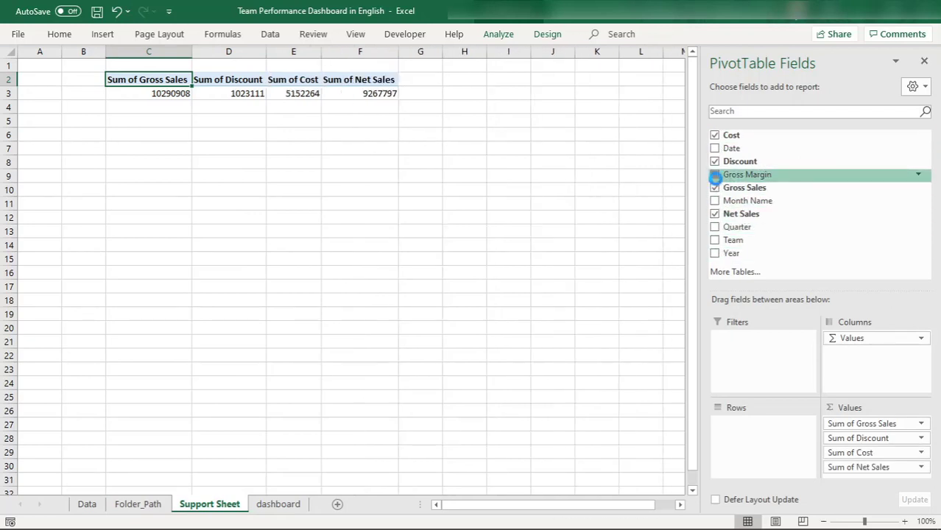
{"action": "left_click", "coordinate": [715, 175]}
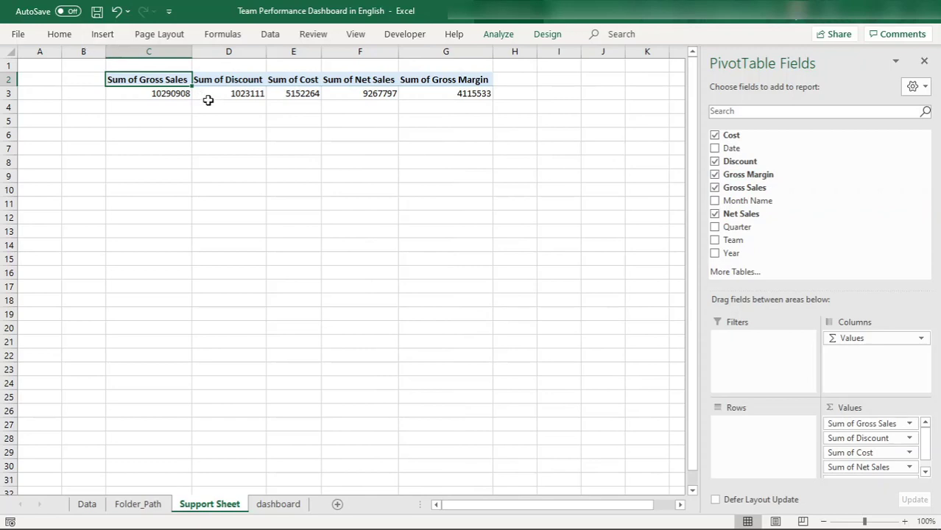
{"action": "left_click_drag", "start_coordinate": [173, 80], "coordinate": [471, 94]}
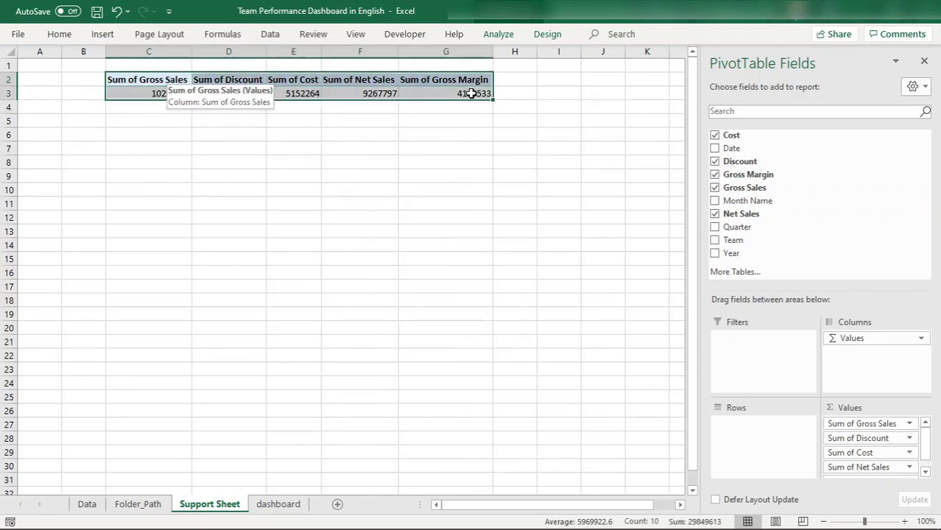
- Format Sum of Gross Sales as Currency with 0 decimals and the $ English (United States) symbol
{"action": "right_click", "coordinate": [165, 81]}
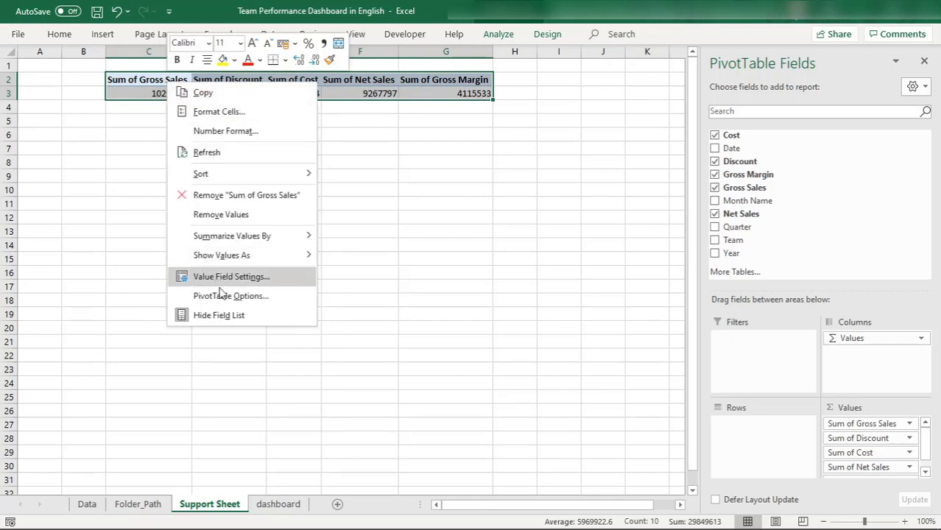
{"action": "left_click", "coordinate": [232, 277]}
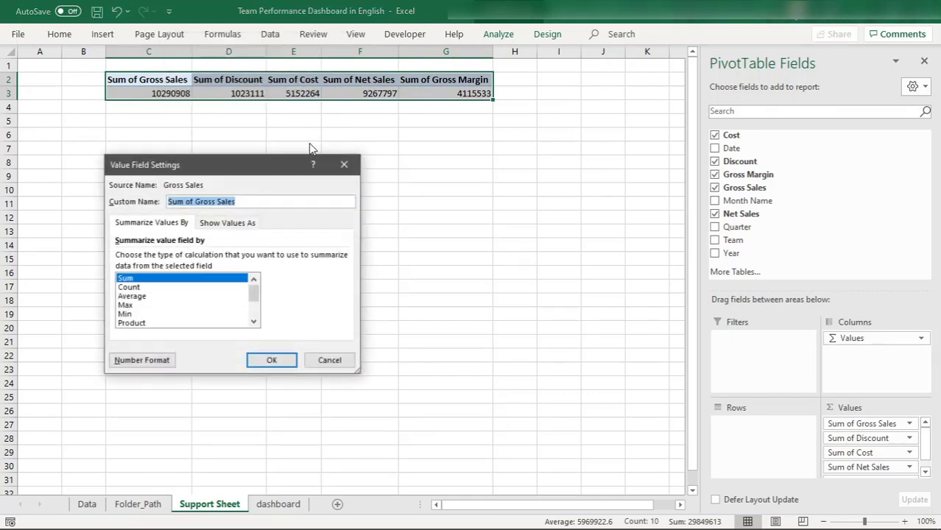
{"action": "left_click", "coordinate": [126, 360]}
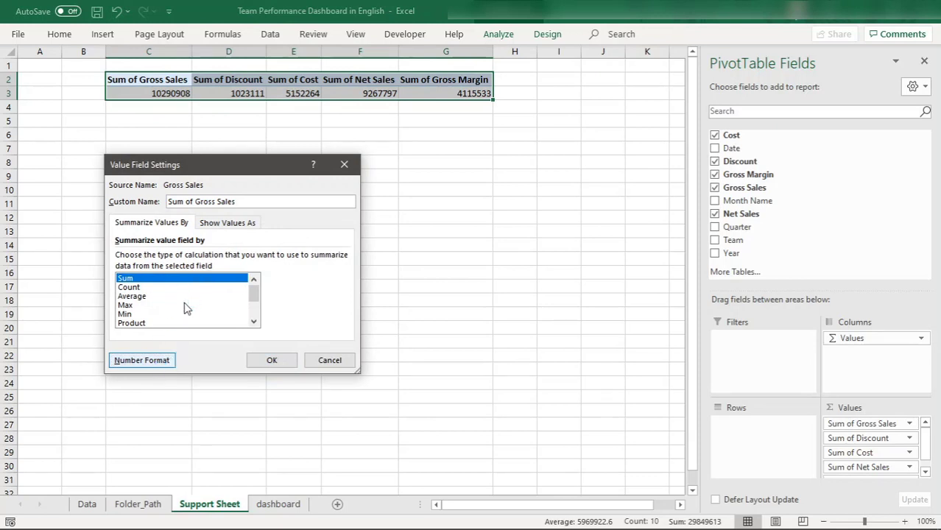
{"action": "left_click", "coordinate": [143, 362]}
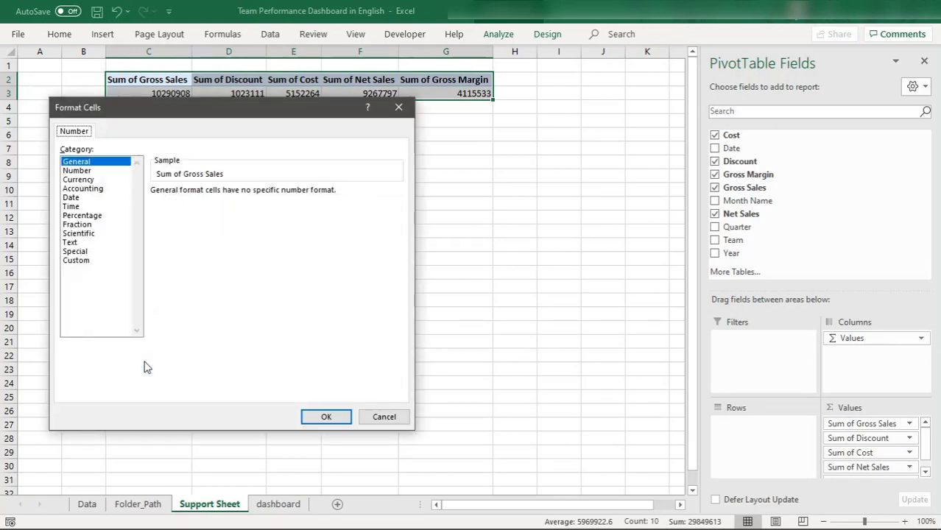
{"action": "left_click", "coordinate": [80, 180]}
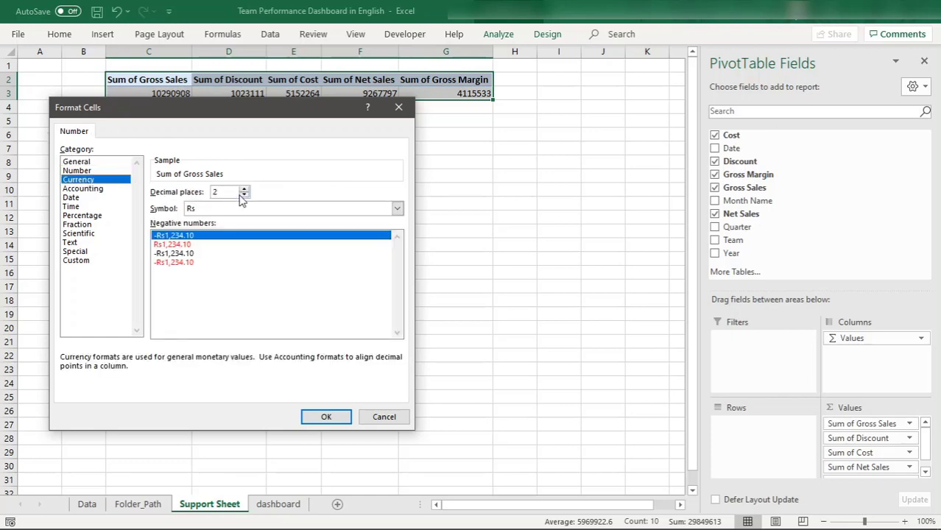
{"action": "left_click", "coordinate": [244, 195]}
{"action": "left_click", "coordinate": [244, 195]}
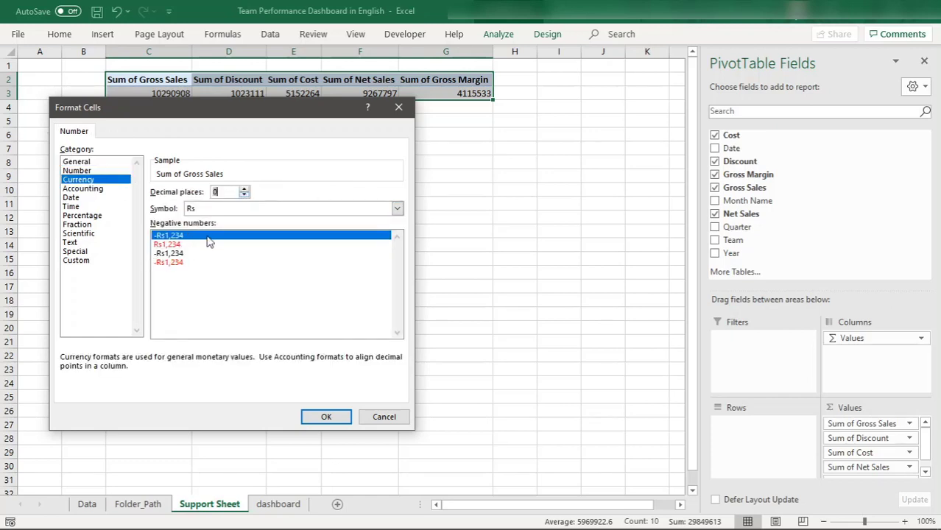
{"action": "left_click", "coordinate": [397, 208]}
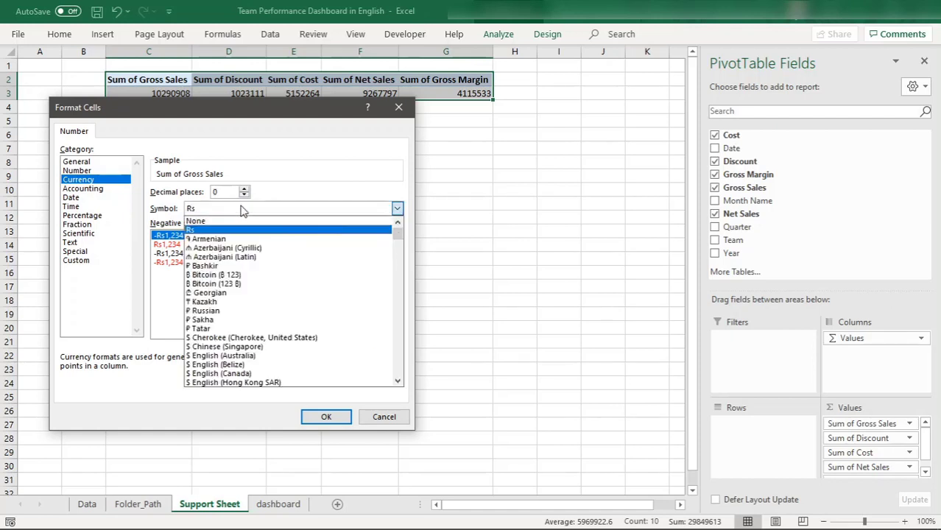
{"action": "left_click_drag", "start_coordinate": [402, 248], "coordinate": [396, 238]}
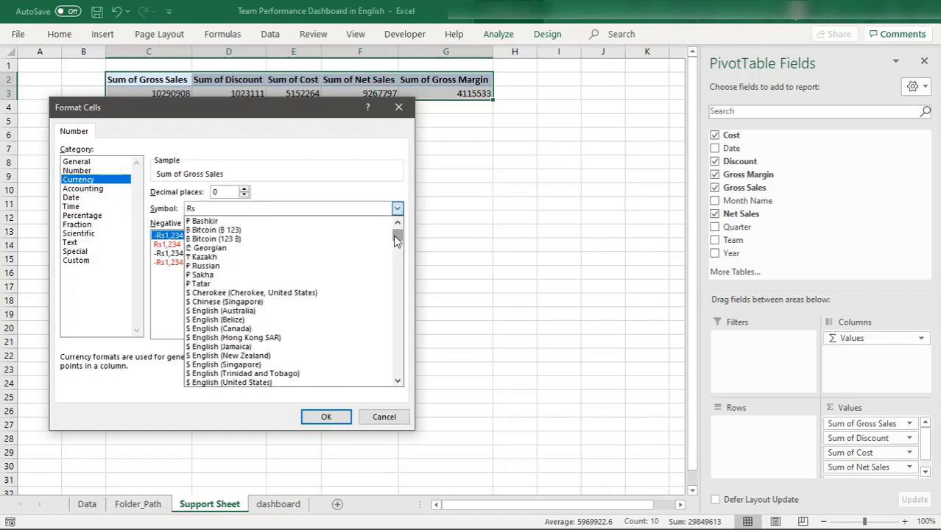
{"action": "left_click", "coordinate": [227, 383]}
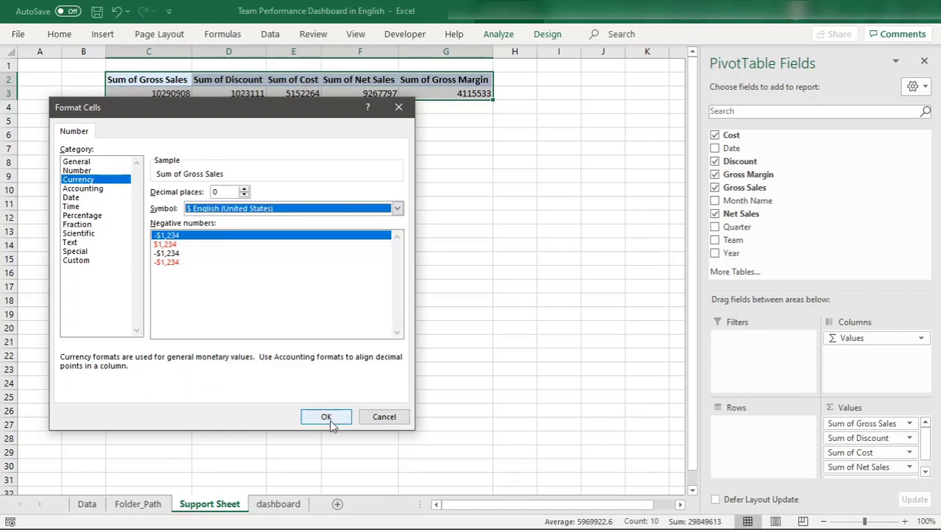
{"action": "left_click", "coordinate": [331, 418]}
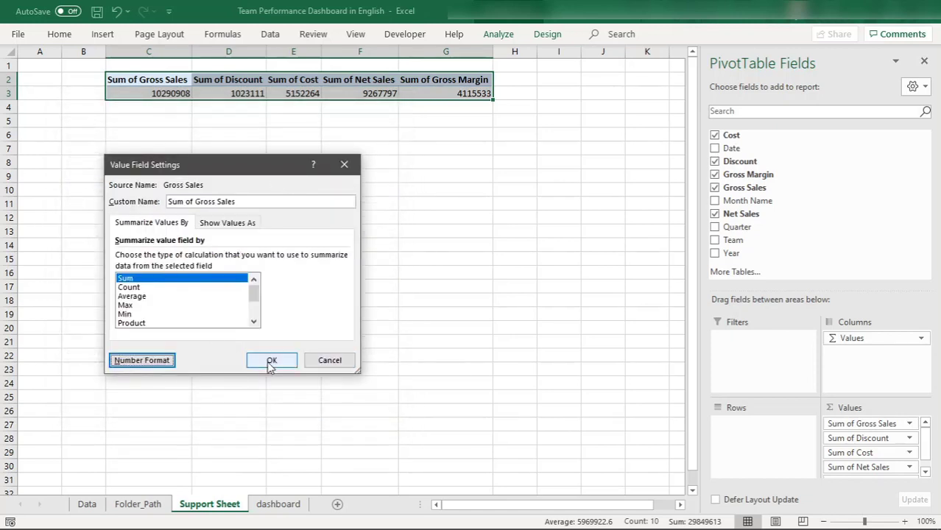
{"action": "left_click", "coordinate": [270, 360]}
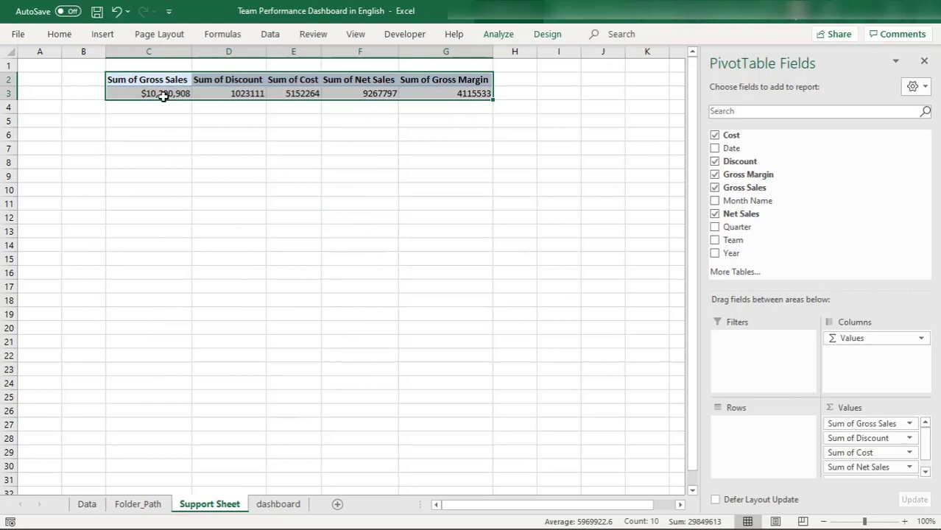
{"action": "left_click", "coordinate": [162, 94]}
- Format-paint the whole-dollar currency format onto the Discount, Cost, Net Sales and Gross Margin totals
{"action": "left_click", "coordinate": [58, 35]}
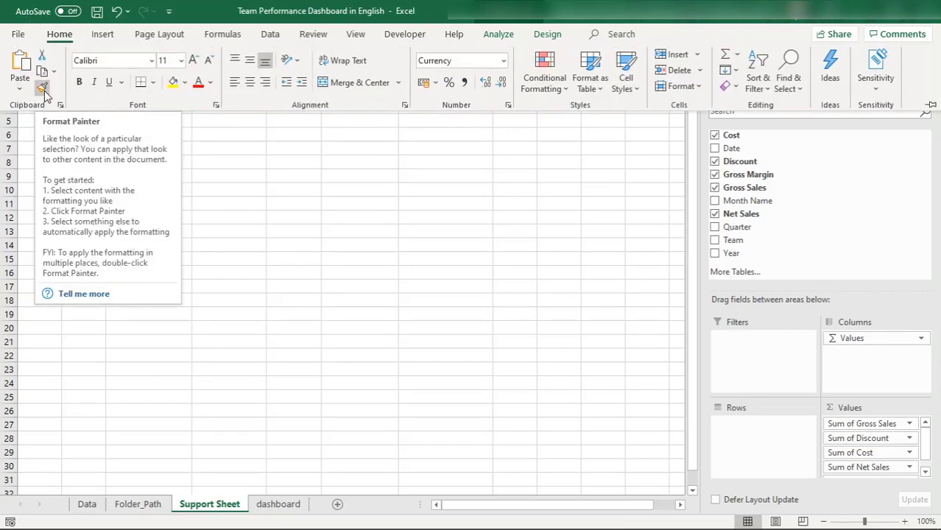
{"action": "left_click", "coordinate": [44, 89]}
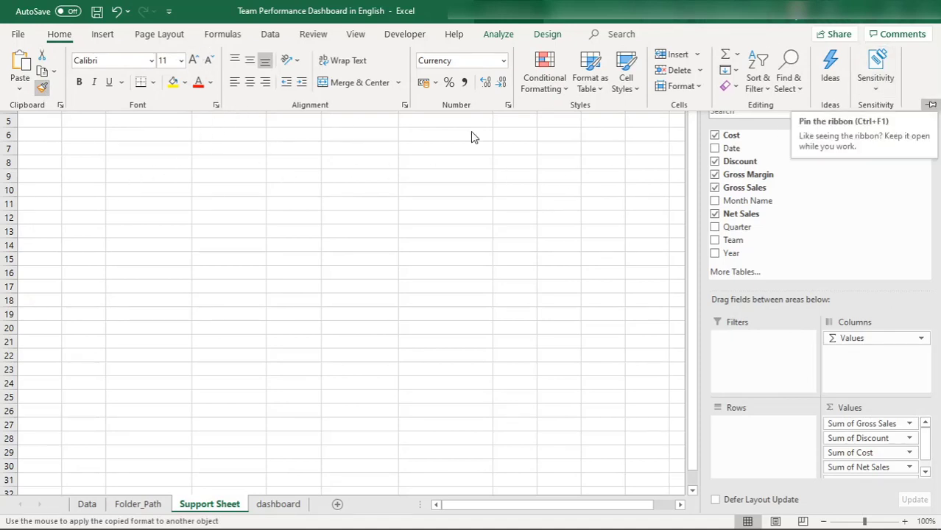
{"action": "key", "text": "ctrl+F1"}
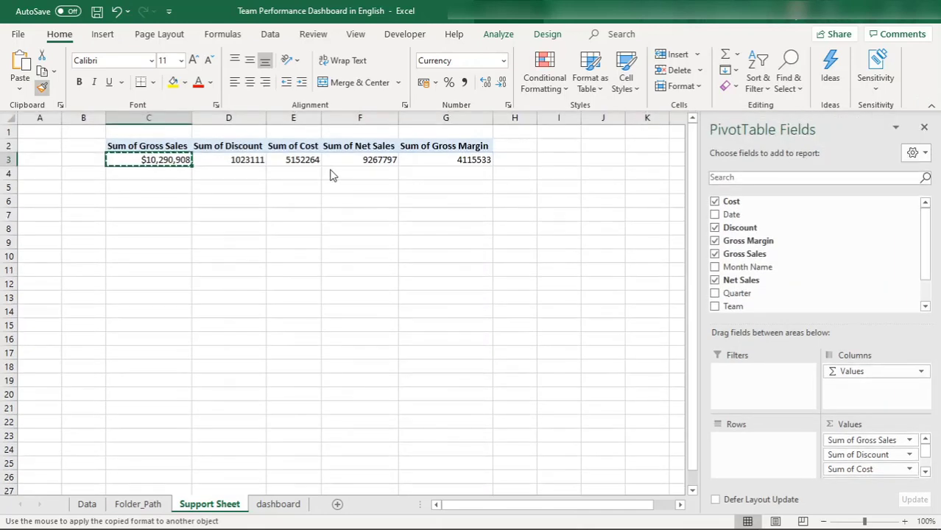
{"action": "left_click", "coordinate": [251, 160]}
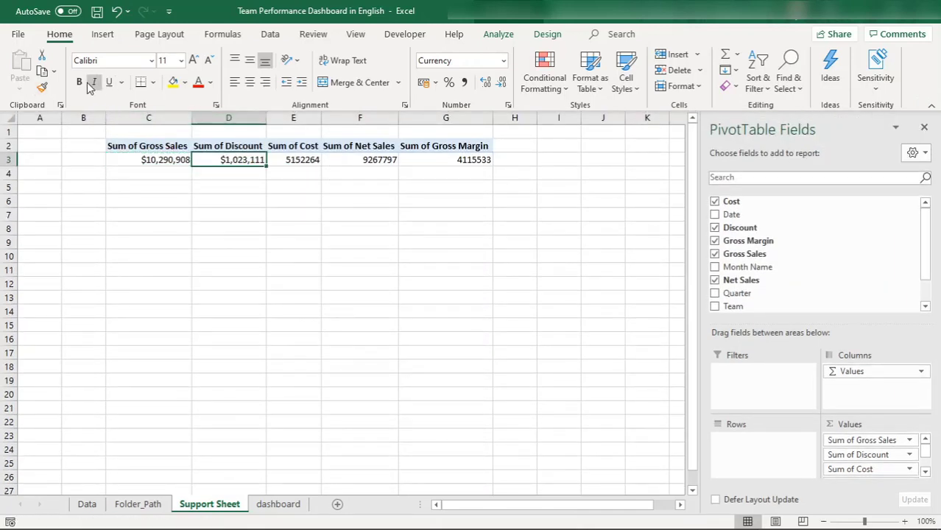
{"action": "left_click", "coordinate": [42, 87]}
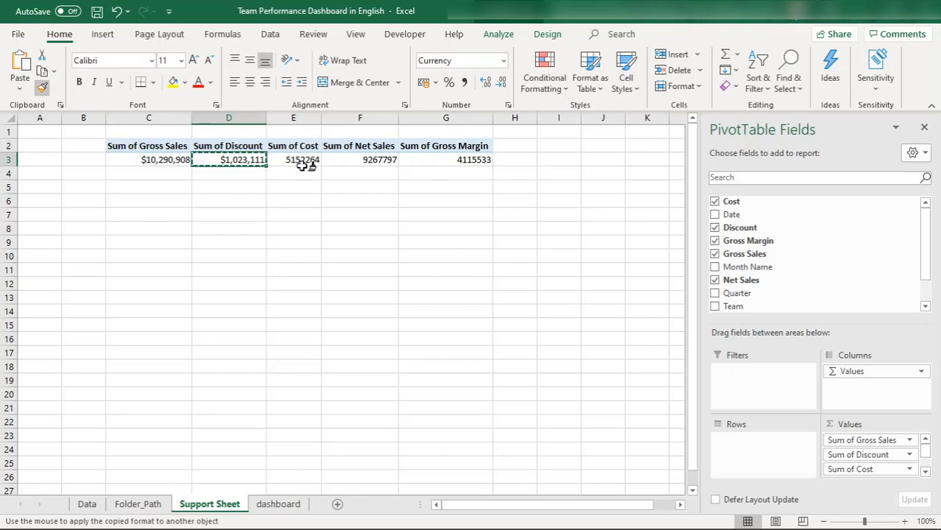
{"action": "mouse_move", "coordinate": [313, 160]}
{"action": "left_mouse_down"}
{"action": "mouse_move", "coordinate": [480, 158]}
{"action": "mouse_move", "coordinate": [456, 162]}
{"action": "left_mouse_up"}
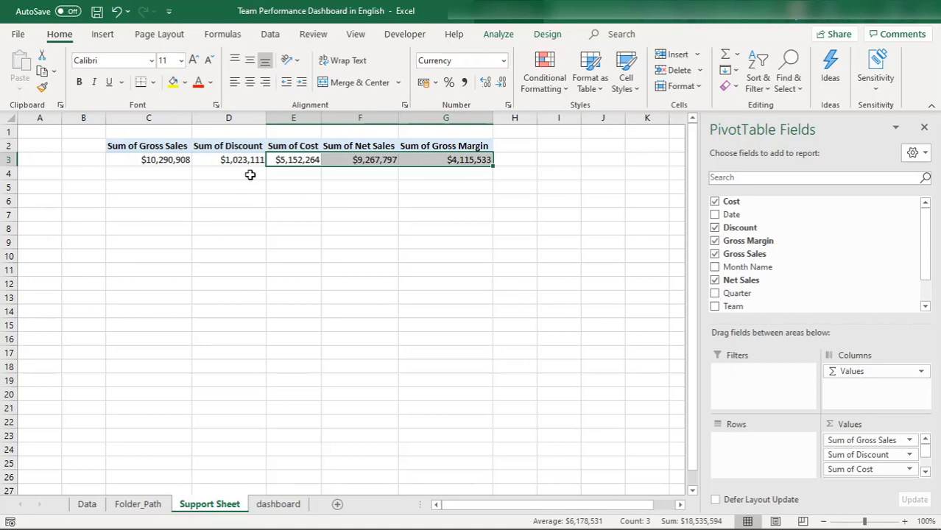
{"action": "left_click", "coordinate": [501, 149]}
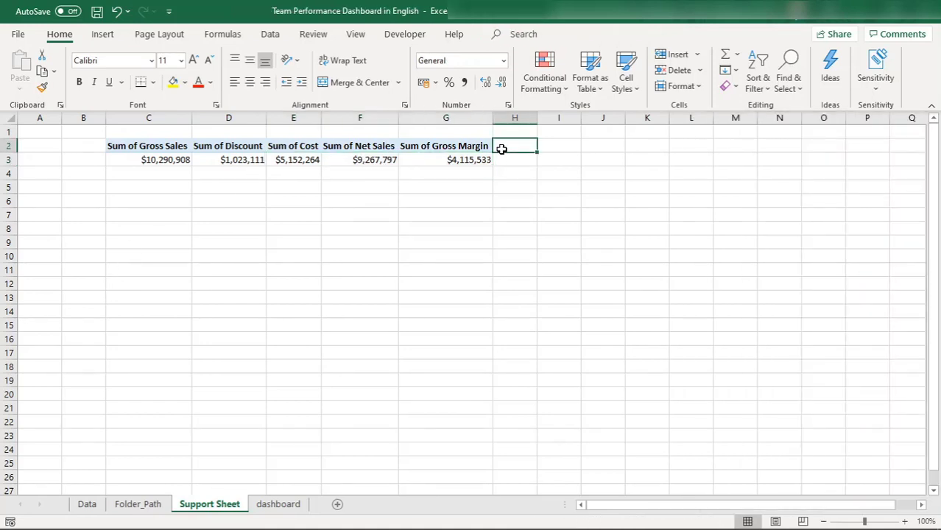
{"action": "left_click", "coordinate": [430, 149]}
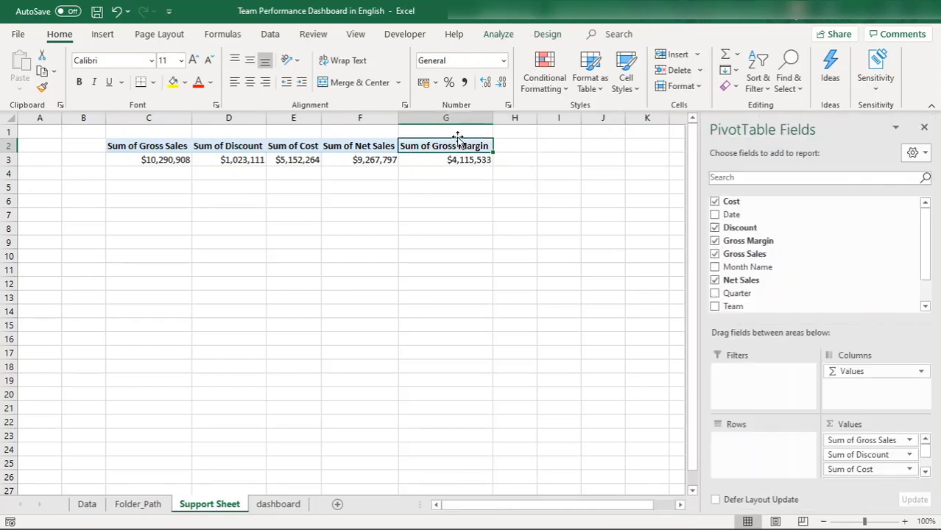
{"action": "left_click", "coordinate": [497, 35]}
- Add a calculated field Discount% with formula Discount divided by Gross Sales
{"action": "left_click", "coordinate": [635, 49]}
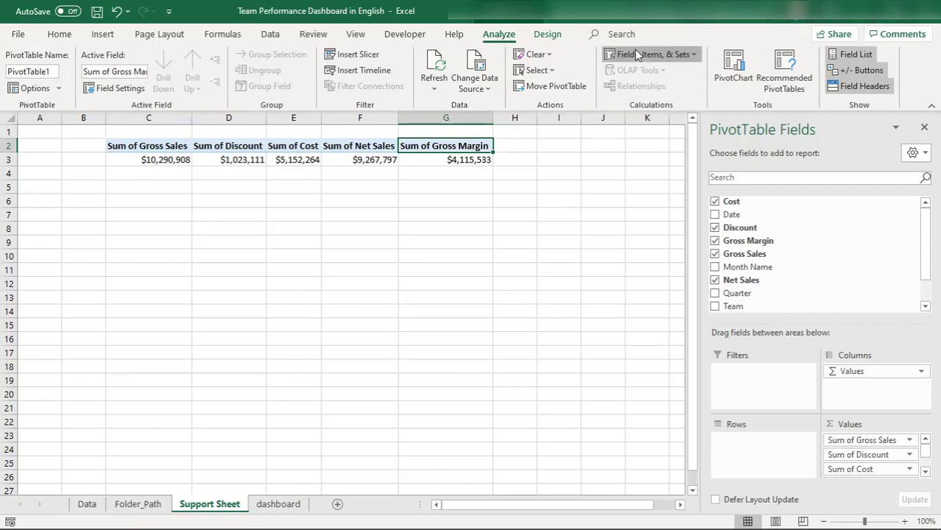
{"action": "left_click", "coordinate": [660, 73]}
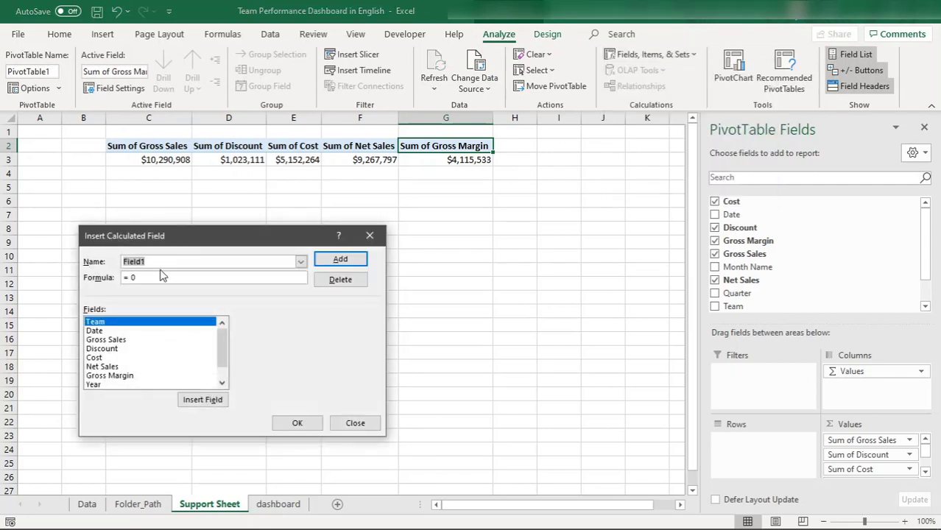
{"action": "type", "text": "Discount%"}
{"action": "double_click", "coordinate": [109, 352]}
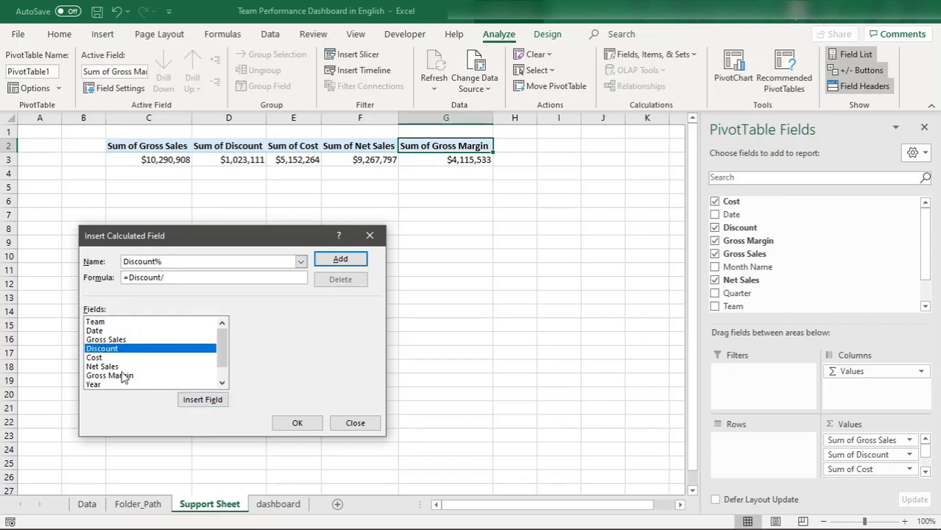
{"action": "double_click", "coordinate": [107, 340]}
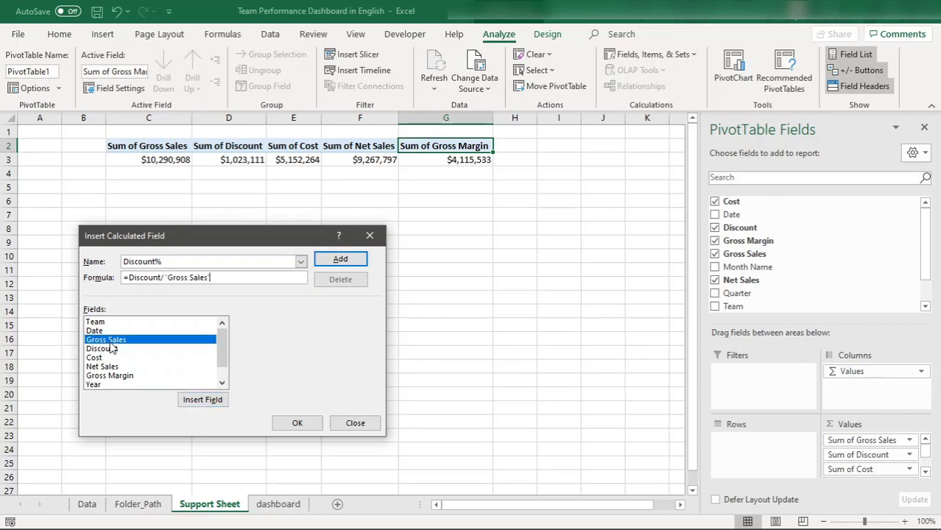
{"action": "left_click", "coordinate": [340, 261]}
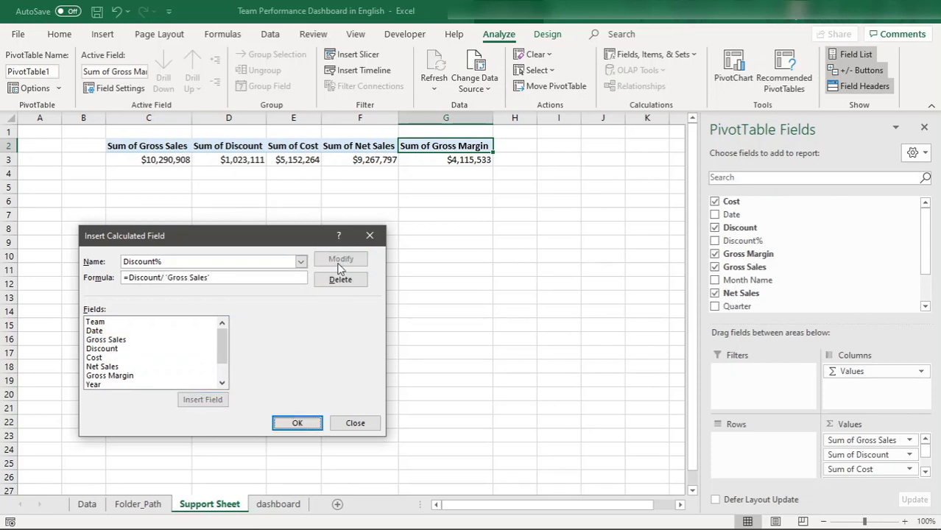
- Add a calculated field Gross Margin% with formula ='Gross Margin'/'Net Sales'
{"action": "double_click", "coordinate": [180, 262]}
{"action": "type", "text": "Gr"}
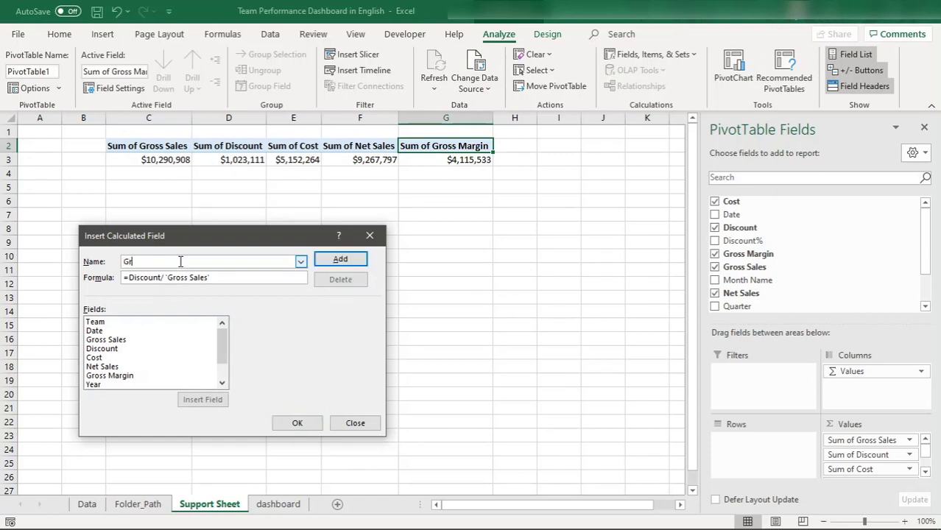
{"action": "type", "text": "oss Margin"}
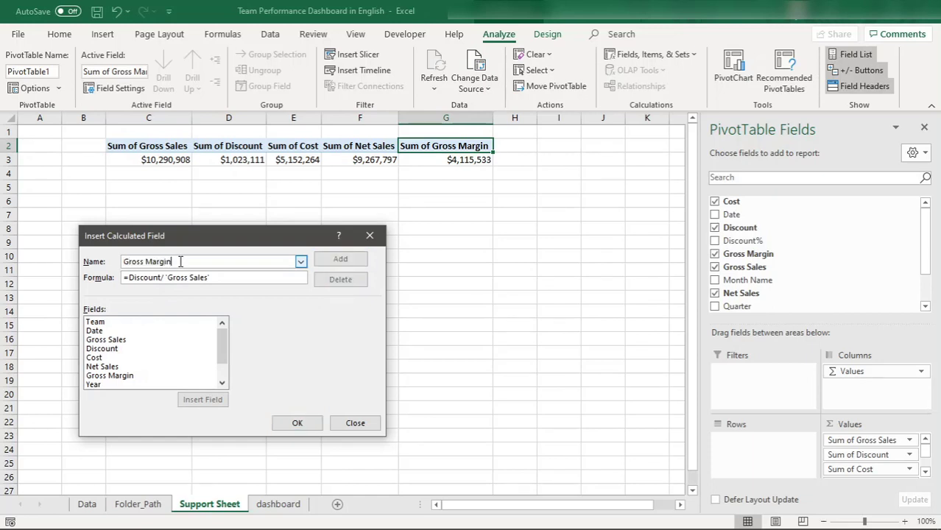
{"action": "type", "text": "%"}
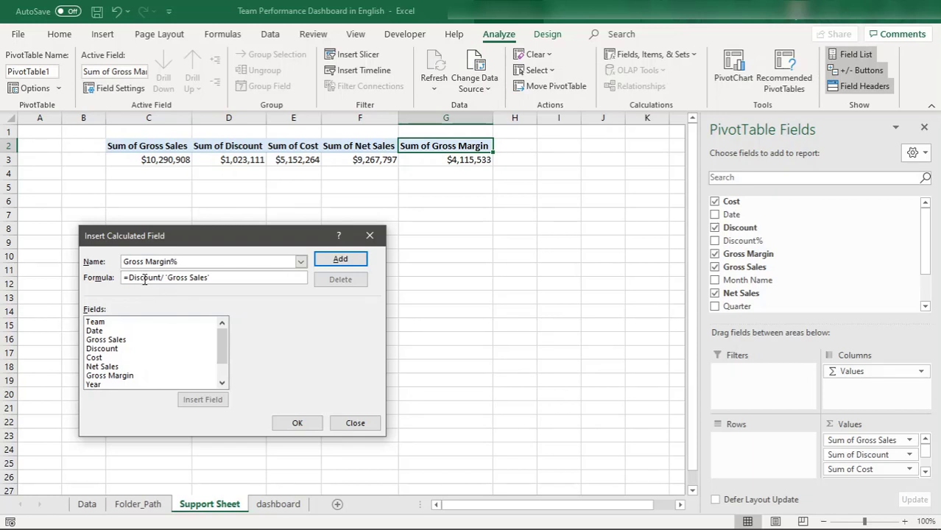
{"action": "left_click_drag", "start_coordinate": [216, 277], "coordinate": [123, 277]}
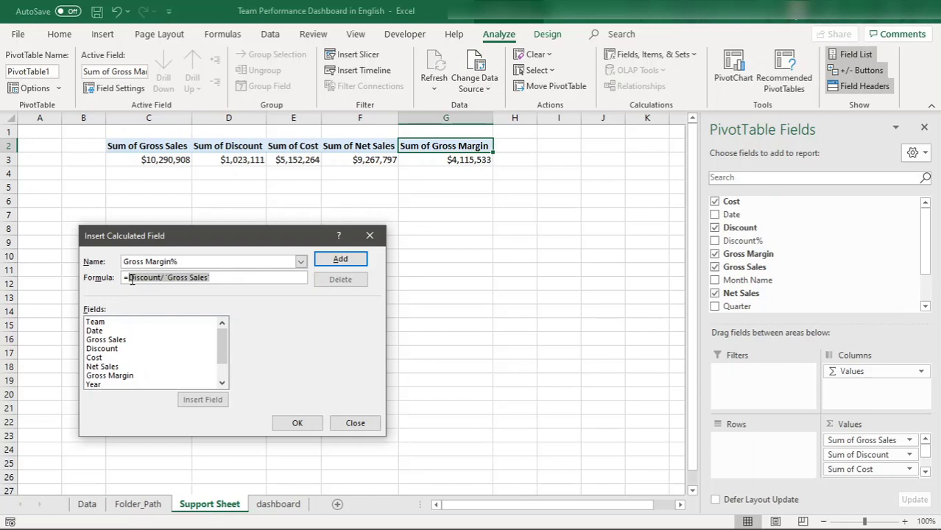
{"action": "double_click", "coordinate": [110, 375]}
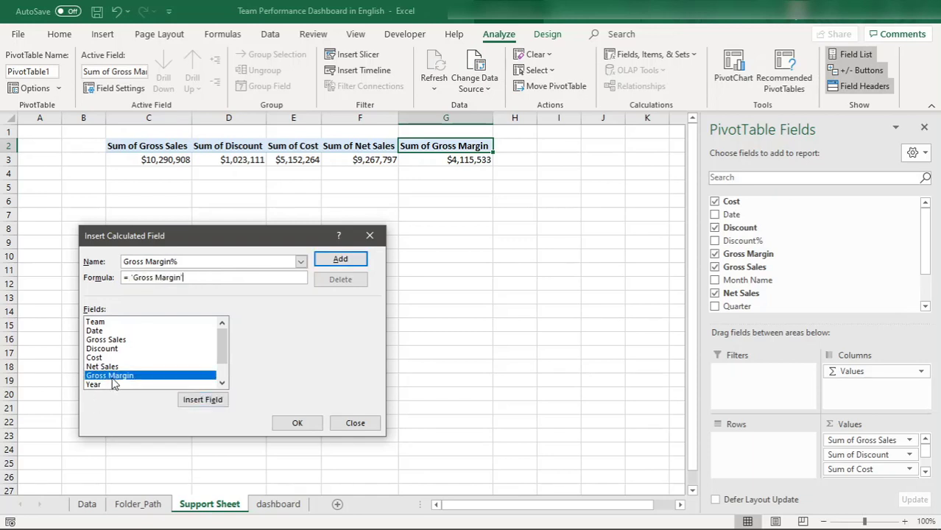
{"action": "type", "text": "/"}
{"action": "double_click", "coordinate": [107, 366]}
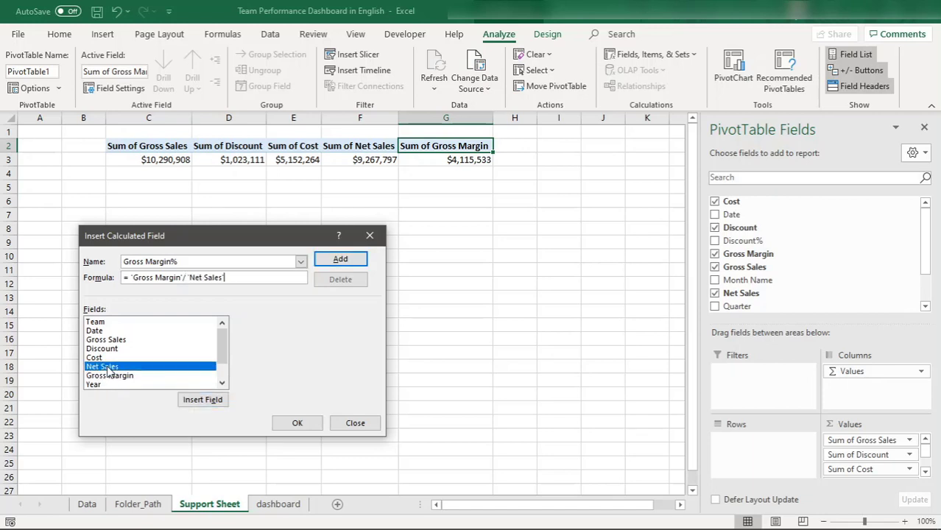
{"action": "left_click", "coordinate": [332, 267]}
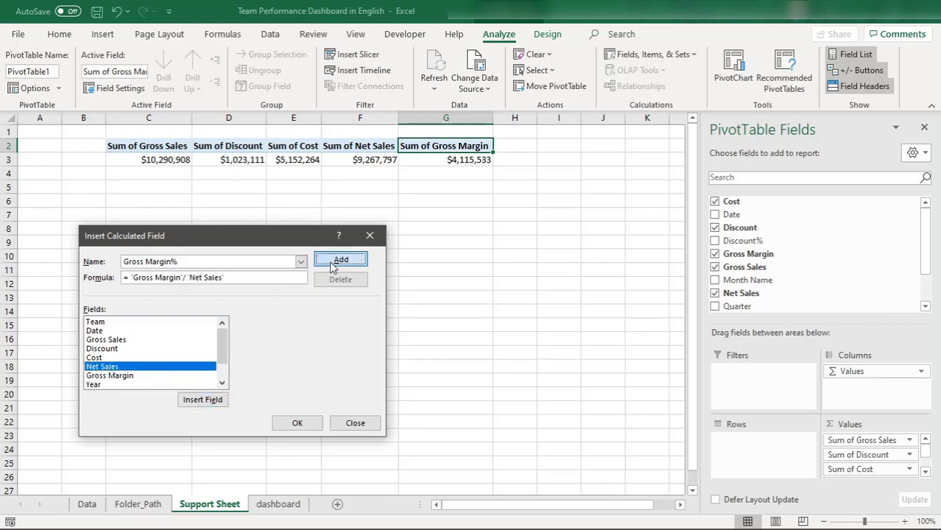
{"action": "left_click", "coordinate": [295, 423]}
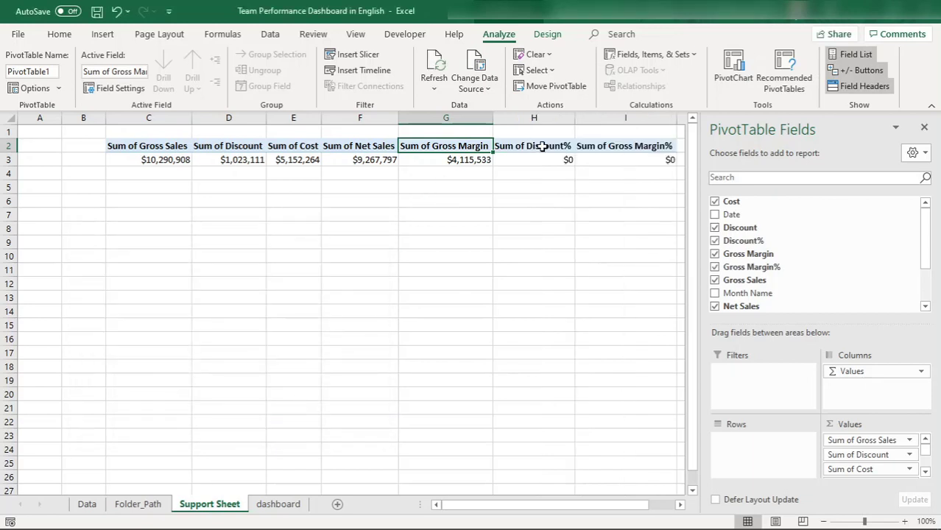
- Format the Discount% pivot value as a two-decimal percentage, showing 9.94%
{"action": "left_click", "coordinate": [540, 160]}
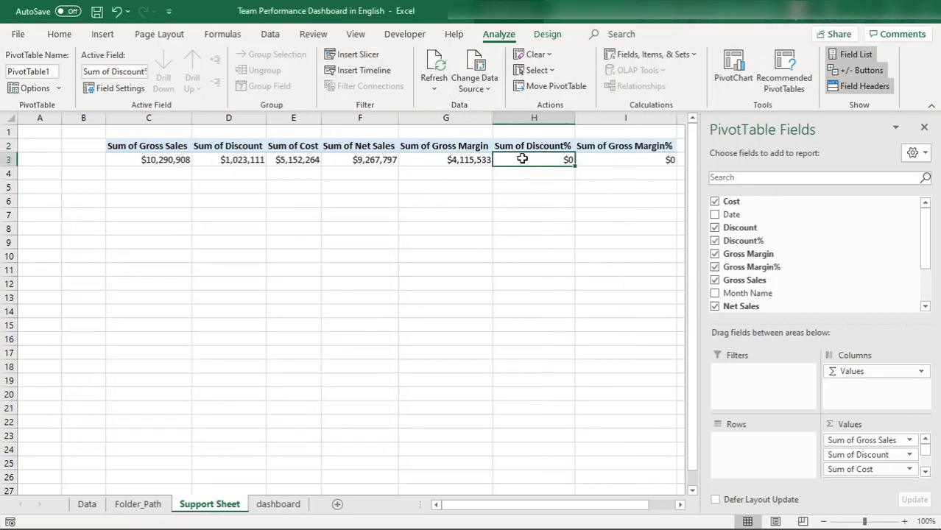
{"action": "right_click", "coordinate": [548, 163]}
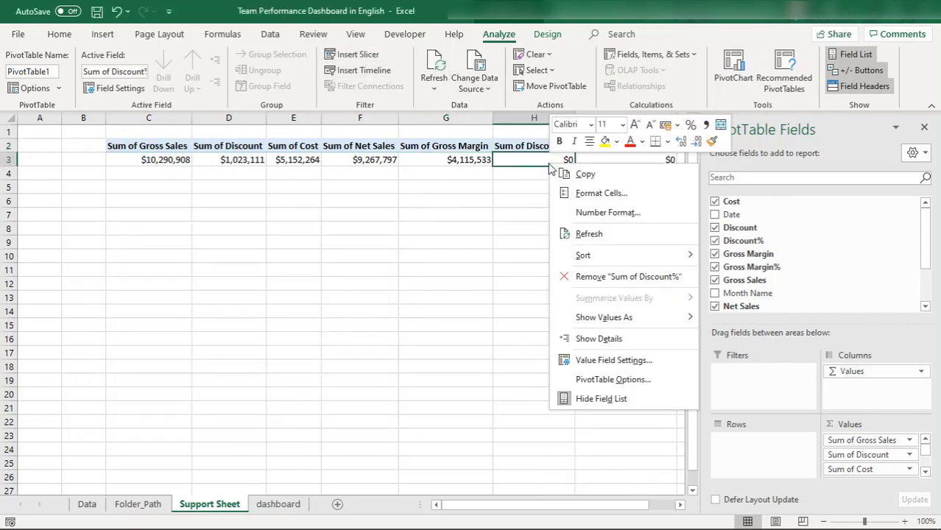
{"action": "left_click", "coordinate": [611, 360]}
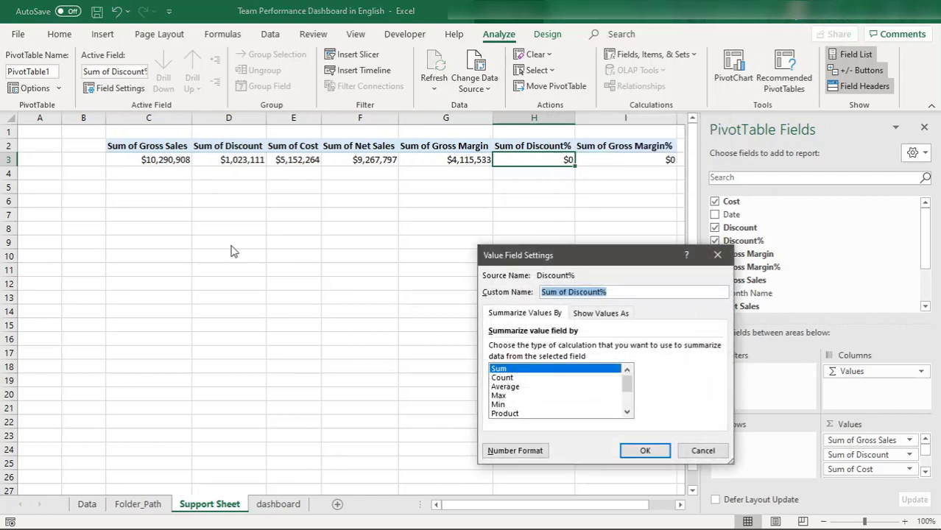
{"action": "left_click", "coordinate": [503, 449]}
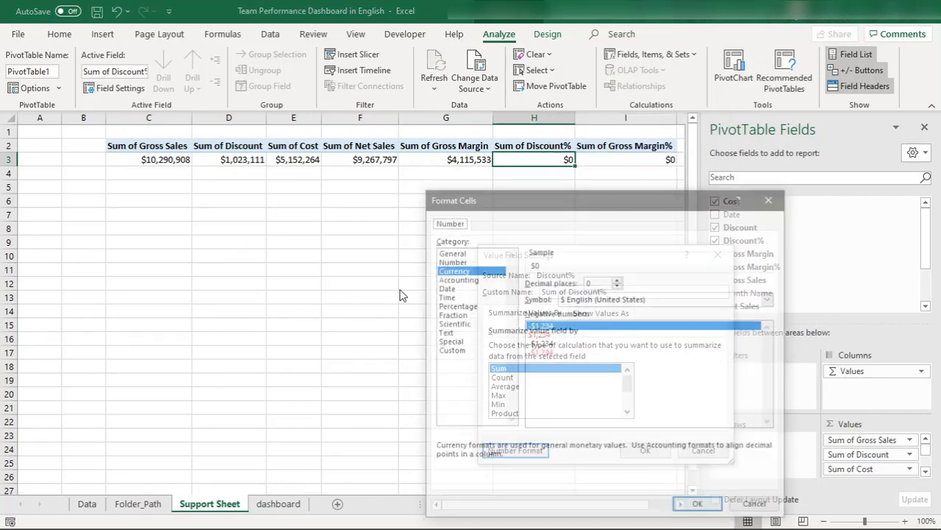
{"action": "left_click", "coordinate": [454, 305]}
{"action": "left_click", "coordinate": [618, 279]}
{"action": "left_click", "coordinate": [618, 280]}
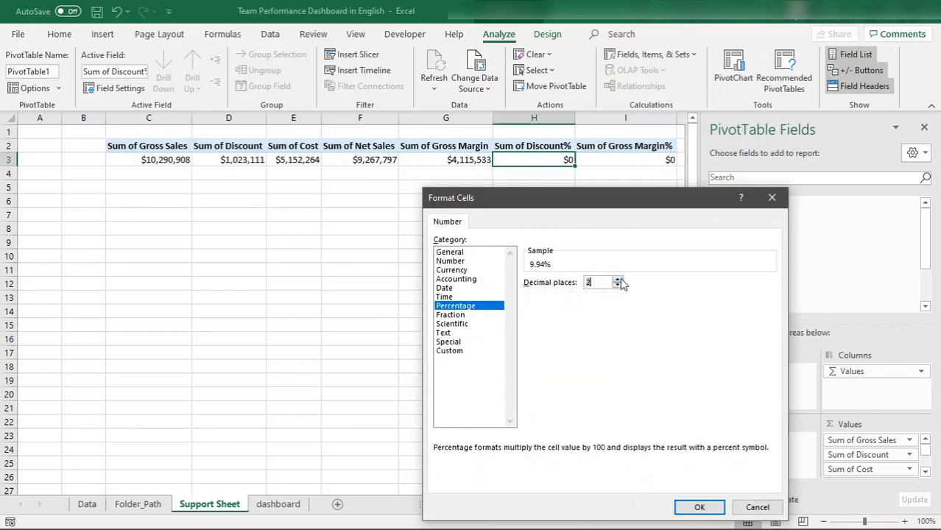
{"action": "left_click", "coordinate": [703, 507]}
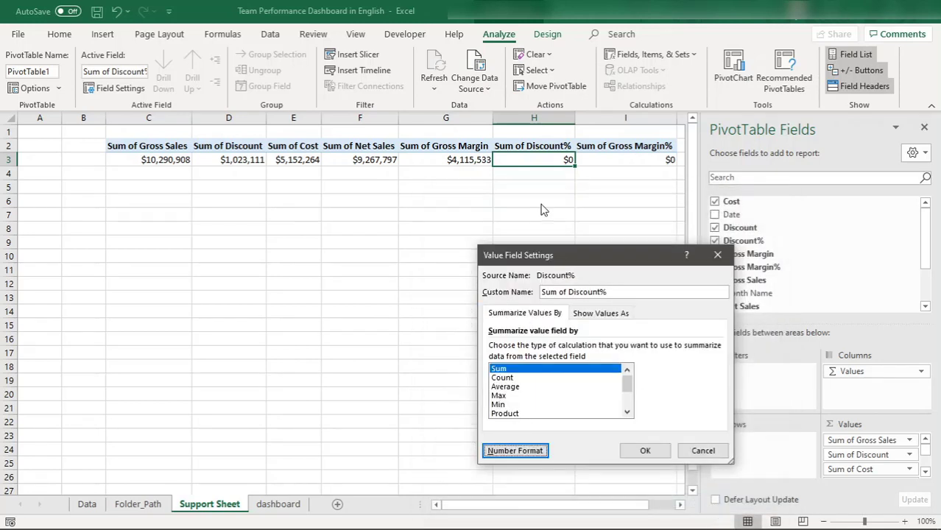
{"action": "left_click", "coordinate": [646, 449]}
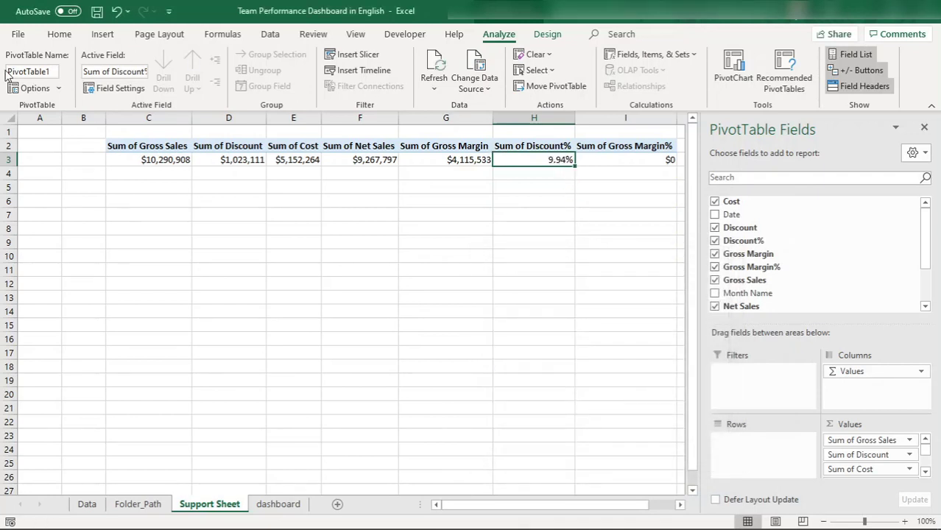
- Copy the percentage format to Gross Margin% in I3 (44.41%) and close the PivotTable Fields pane
{"action": "left_click", "coordinate": [58, 34]}
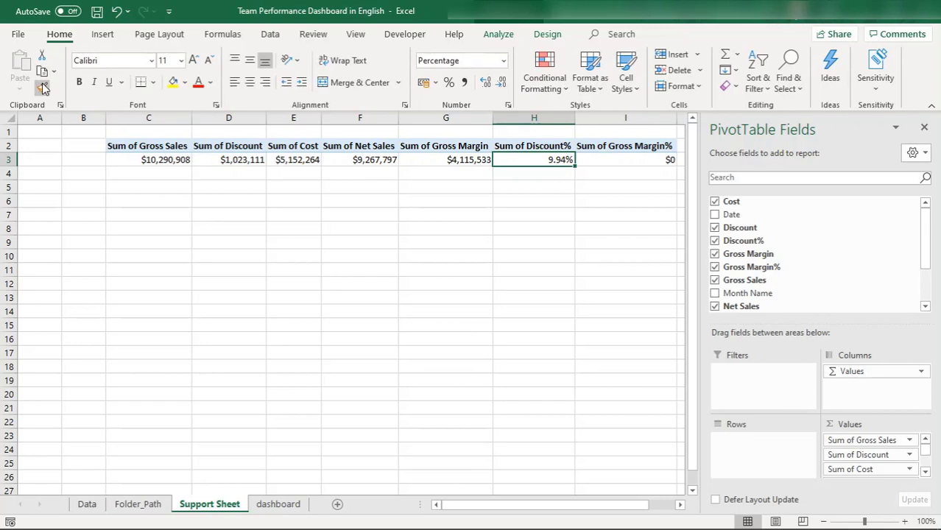
{"action": "left_click", "coordinate": [43, 87]}
{"action": "left_click", "coordinate": [620, 160]}
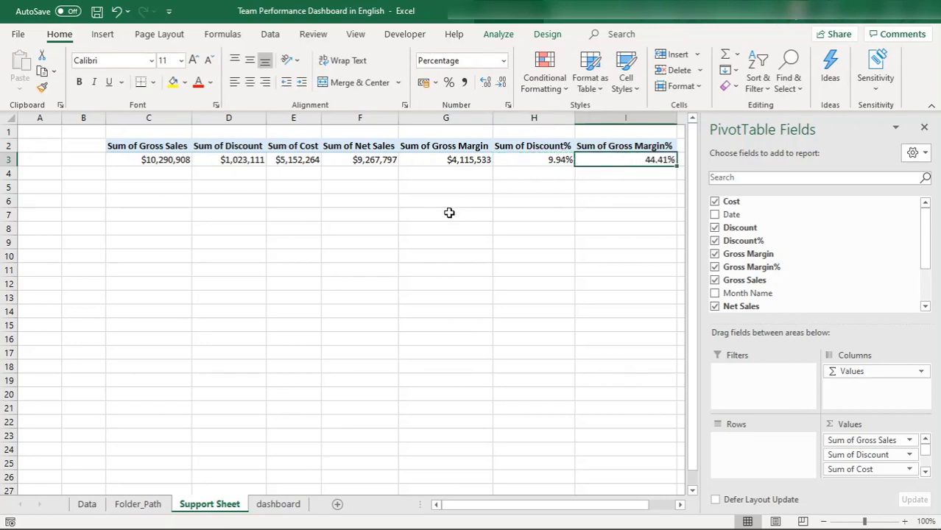
{"action": "left_click", "coordinate": [922, 126]}
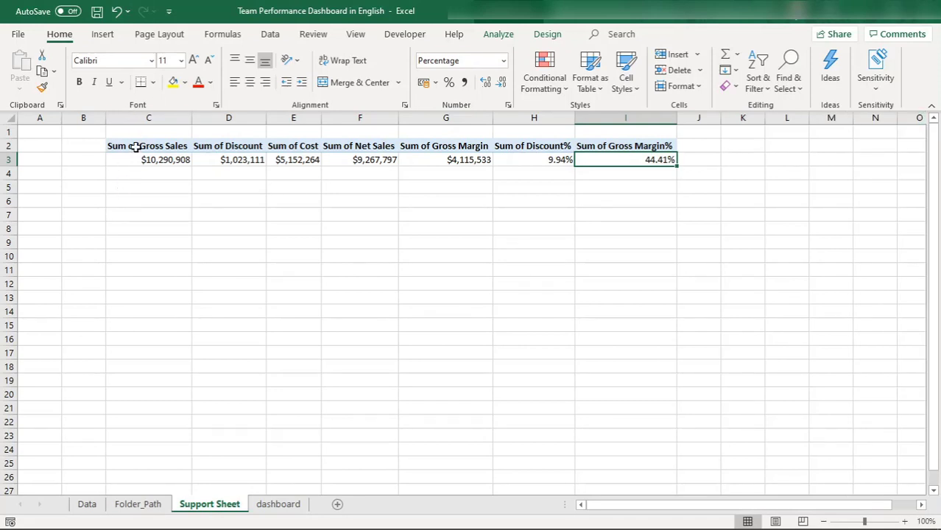
- Copy the KPI pivot C2:I3 and paste a duplicate at C7
{"action": "left_click_drag", "start_coordinate": [134, 148], "coordinate": [617, 168]}
{"action": "key", "text": "ctrl+c"}
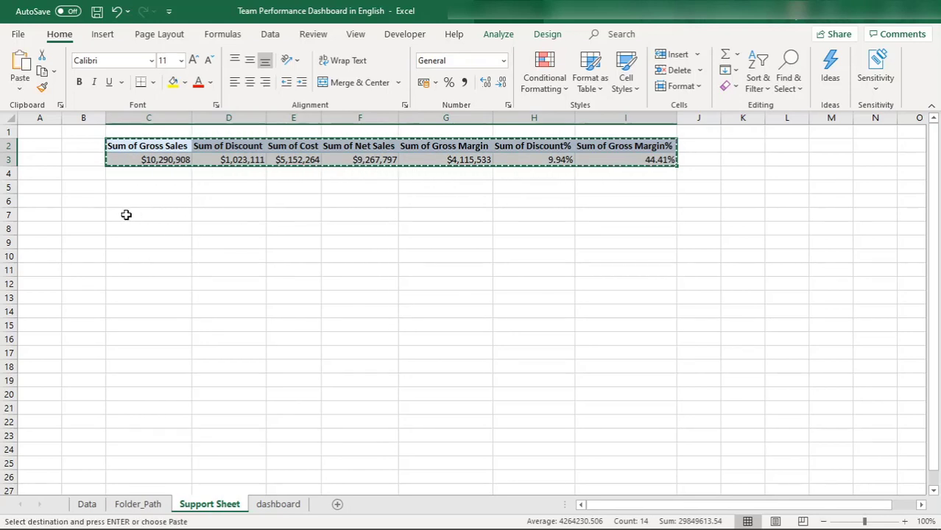
{"action": "left_click", "coordinate": [119, 214]}
{"action": "key", "text": "ctrl+v"}
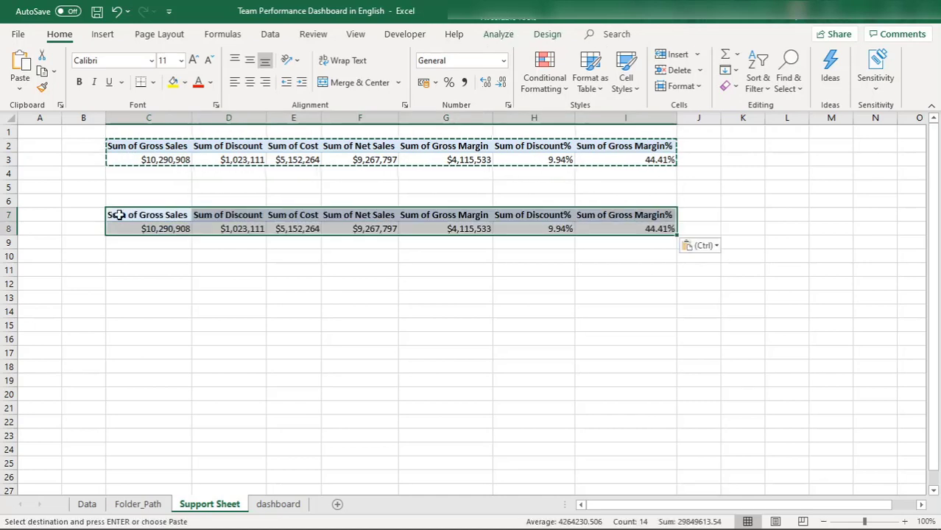
{"action": "left_click", "coordinate": [173, 214]}
{"action": "left_click", "coordinate": [132, 193]}
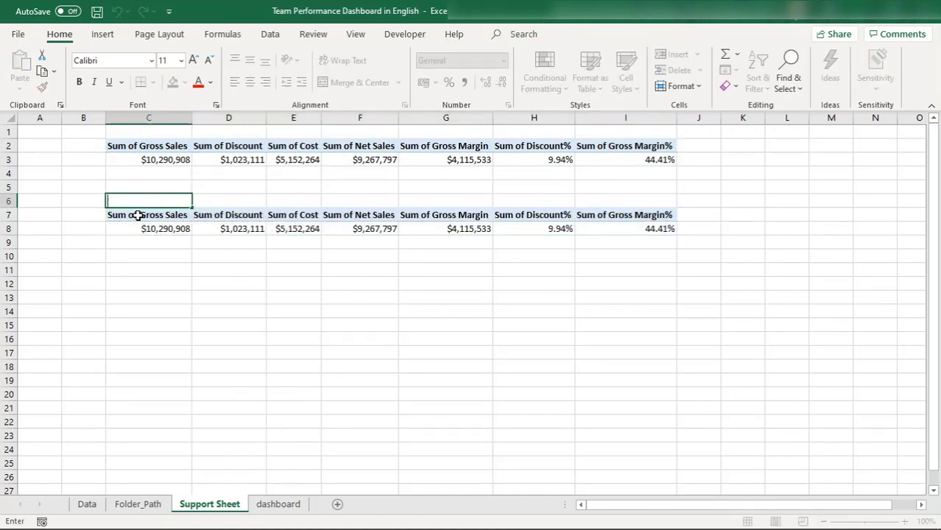
{"action": "left_click", "coordinate": [137, 215]}
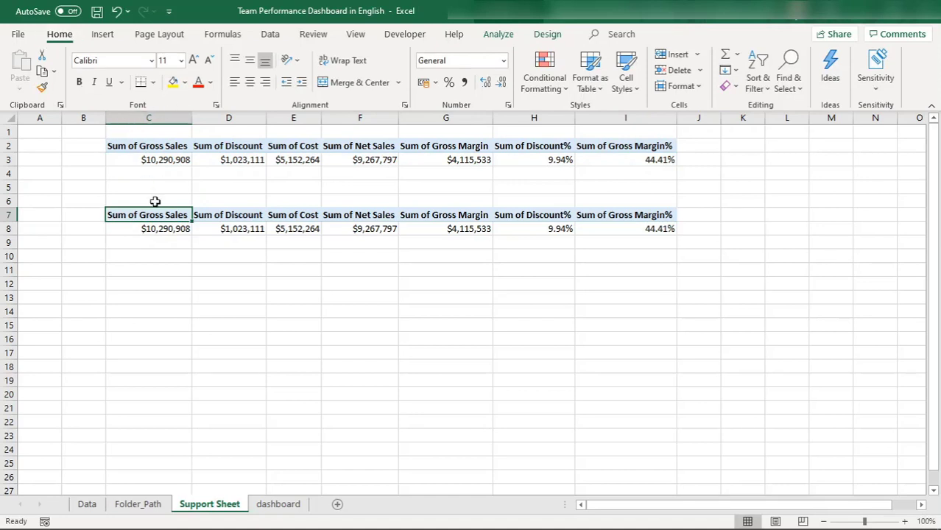
- Add Month Name to the copied pivot's rows to list January to December
{"action": "right_click", "coordinate": [156, 216]}
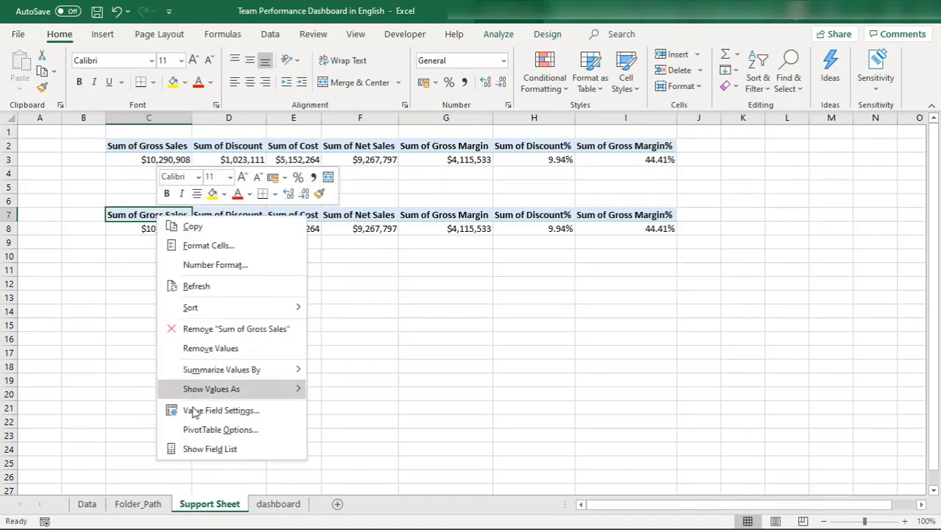
{"action": "left_click", "coordinate": [210, 449]}
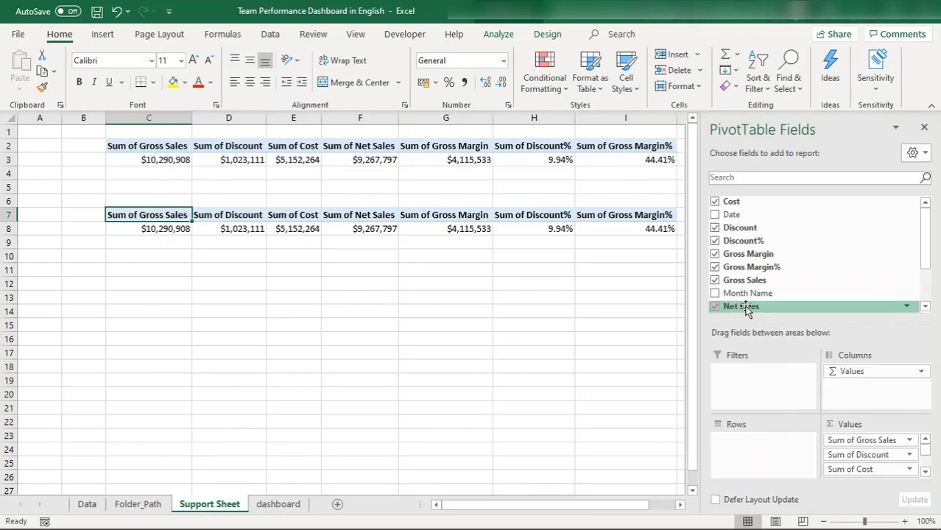
{"action": "left_click", "coordinate": [715, 294]}
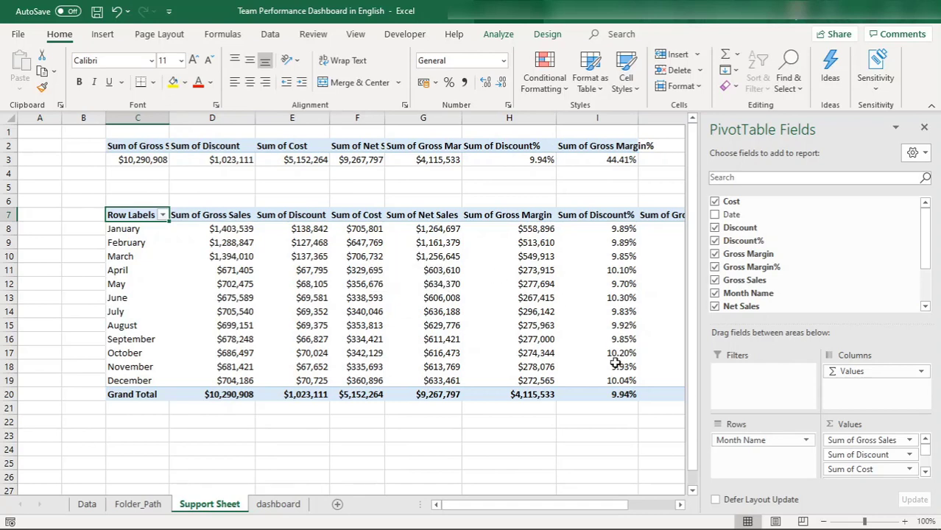
- Turn off row and column grand totals in the monthly pivot's PivotTable Options
{"action": "right_click", "coordinate": [136, 214]}
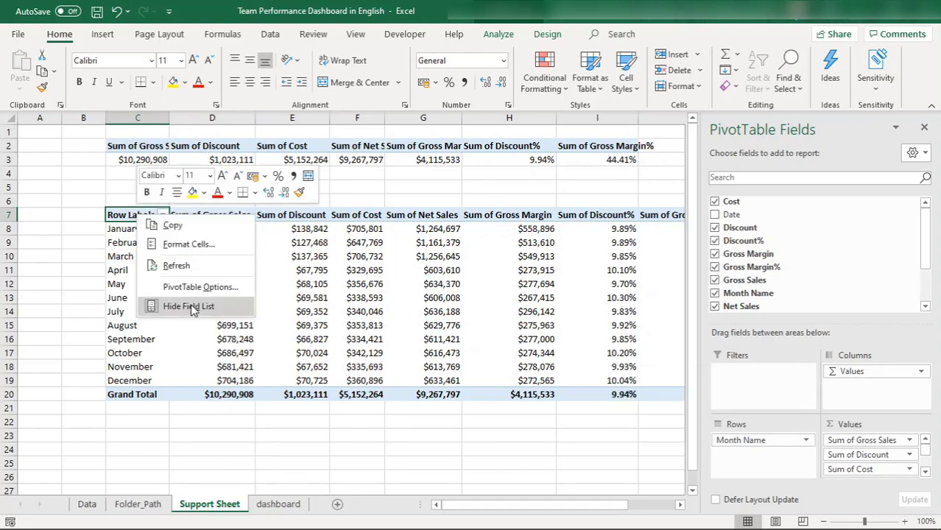
{"action": "left_click", "coordinate": [197, 287]}
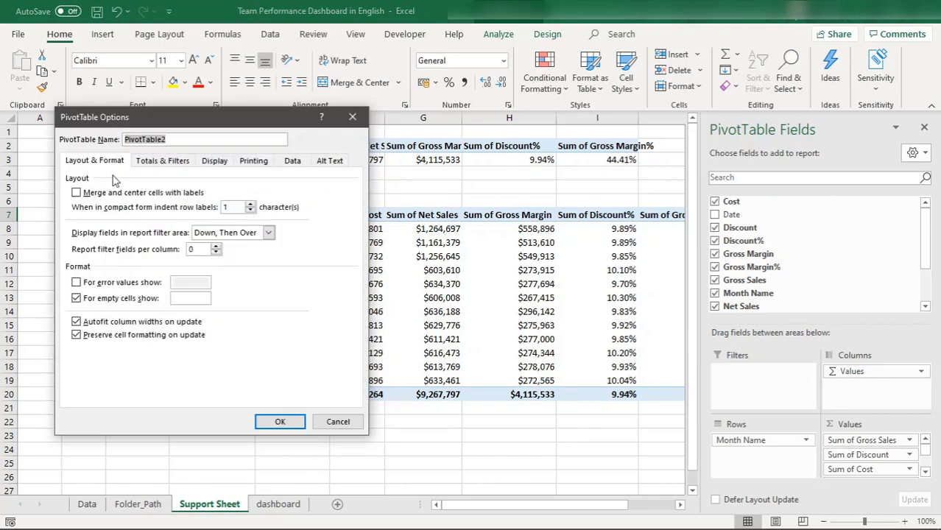
{"action": "left_click", "coordinate": [173, 161]}
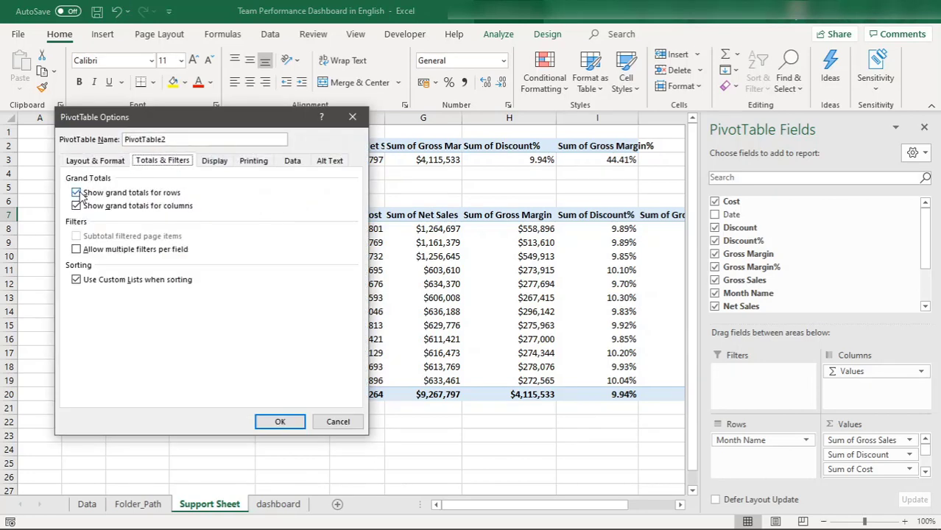
{"action": "left_click", "coordinate": [77, 192]}
{"action": "left_click", "coordinate": [76, 207]}
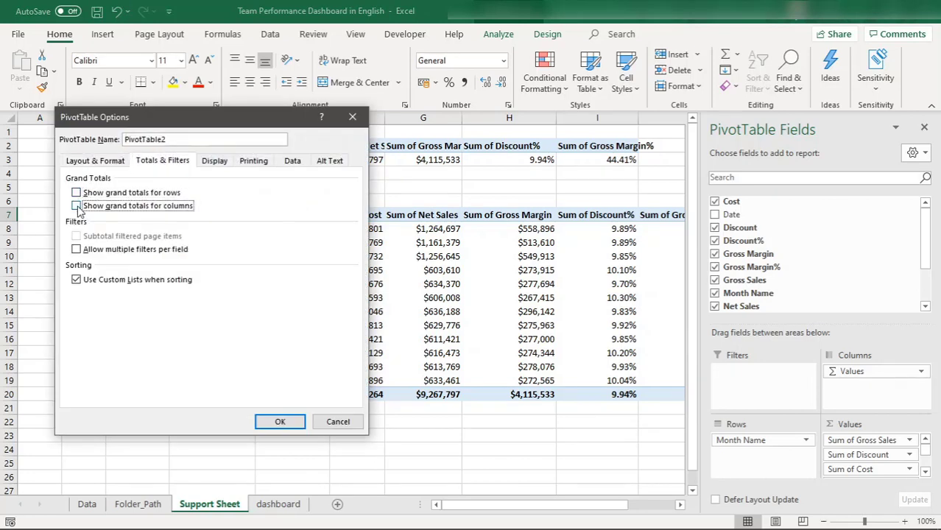
{"action": "left_click", "coordinate": [280, 423]}
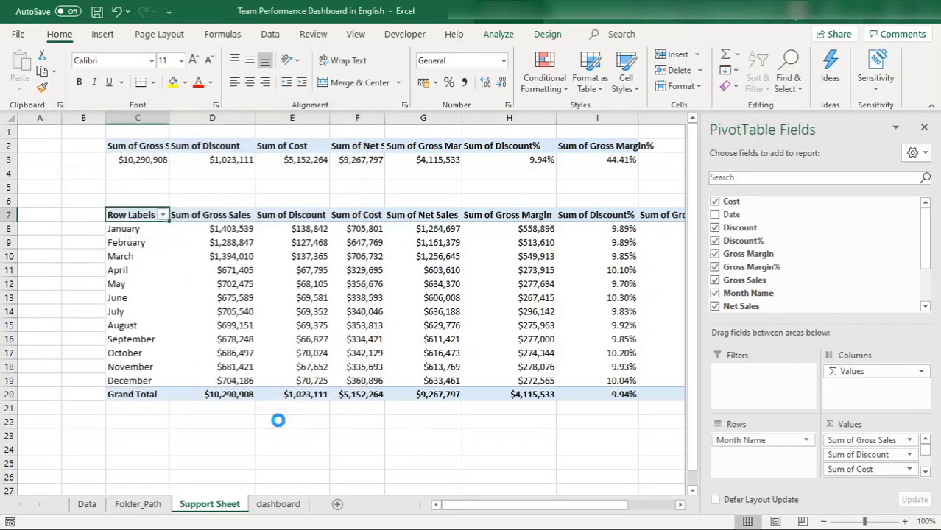
- Widen column C so the Sum of Gross Sales headers fit
{"action": "left_click", "coordinate": [343, 189]}
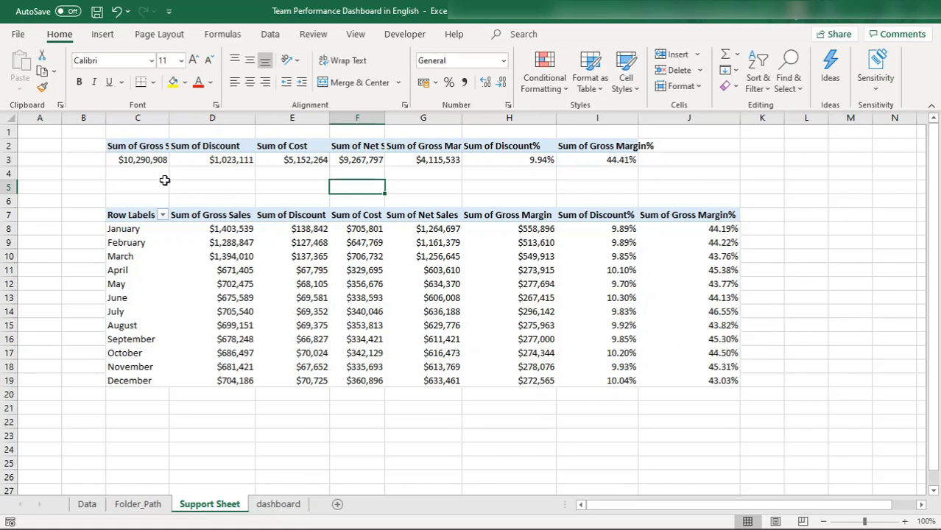
{"action": "left_click_drag", "start_coordinate": [169, 120], "coordinate": [192, 120]}
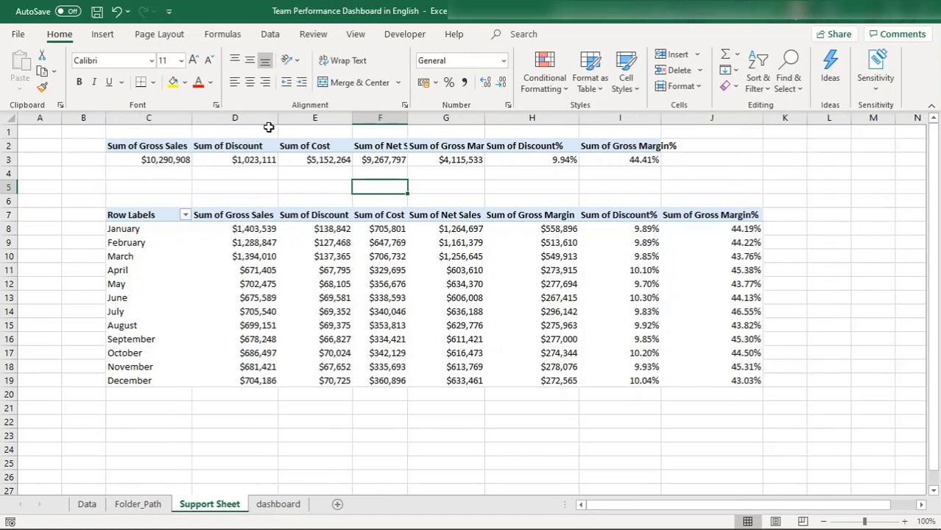
{"action": "left_click", "coordinate": [165, 177]}
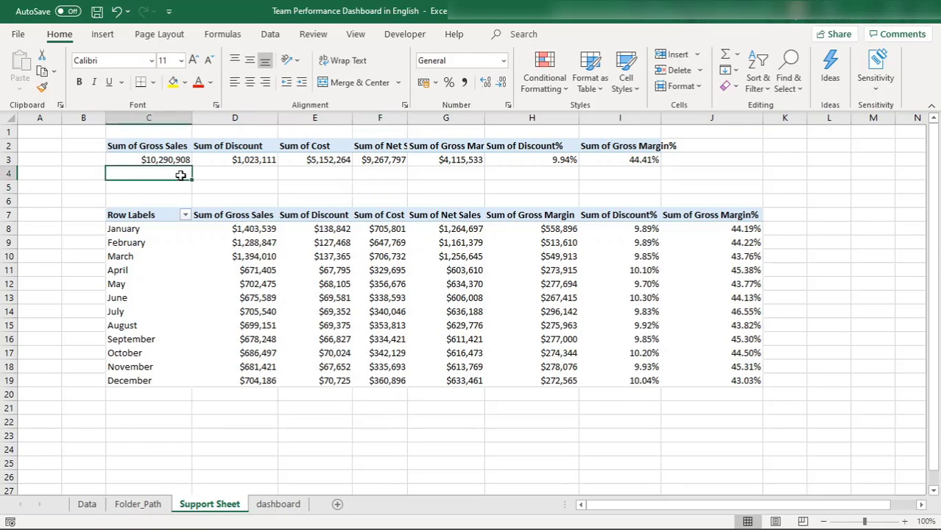
- Insert a column sparkline of Gross Sales D8:D19 into C4 and apply a blue style
{"action": "left_click", "coordinate": [110, 37]}
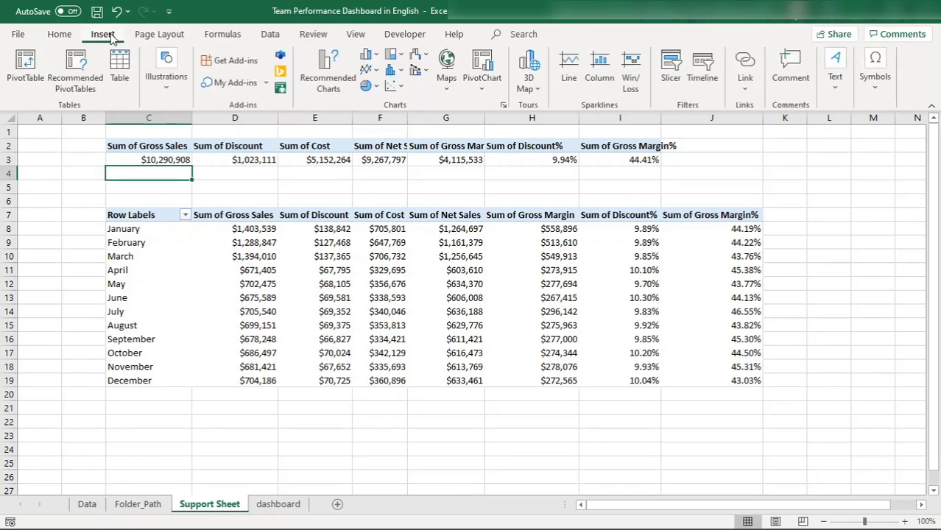
{"action": "left_click", "coordinate": [598, 72]}
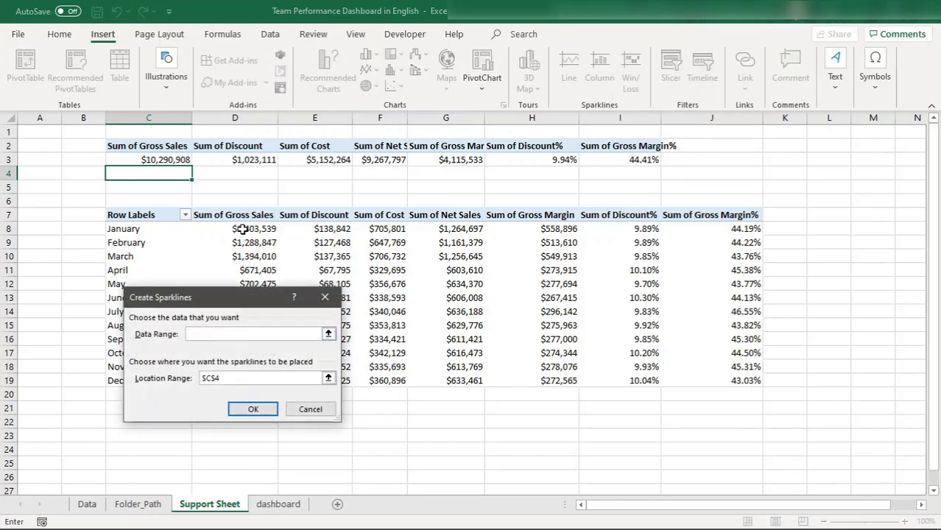
{"action": "left_click_drag", "start_coordinate": [242, 229], "coordinate": [245, 381]}
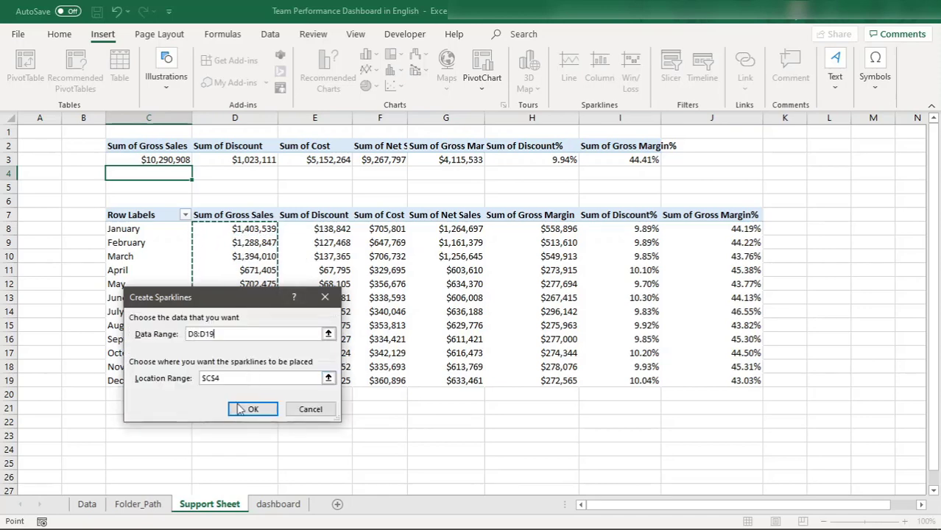
{"action": "left_click", "coordinate": [253, 410]}
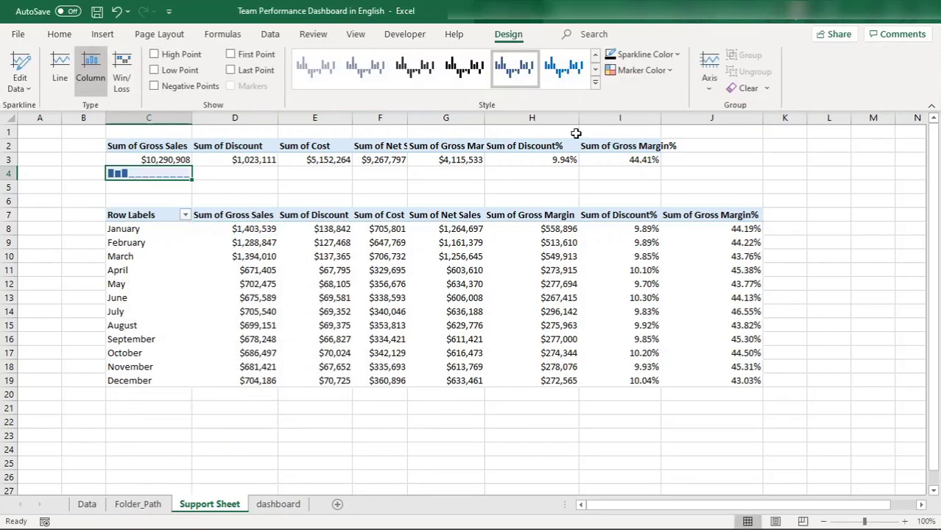
{"action": "left_click", "coordinate": [596, 83]}
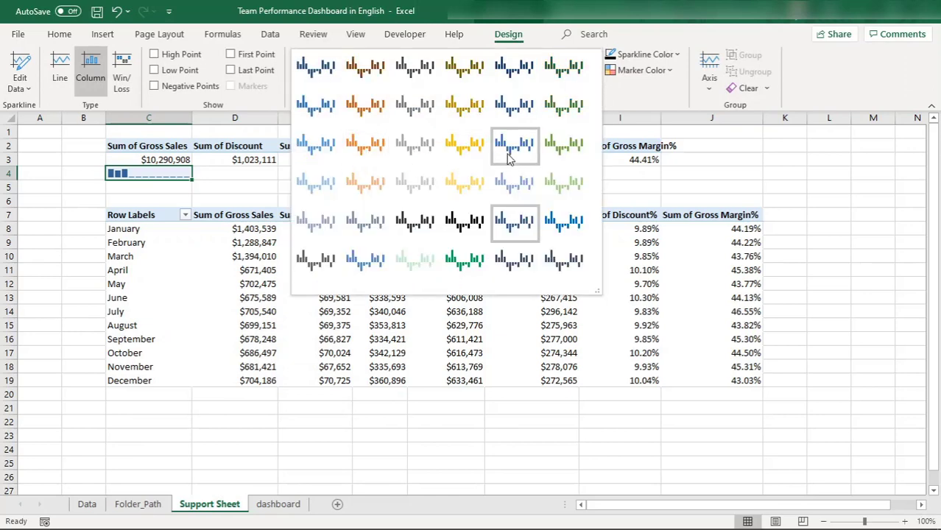
{"action": "left_click", "coordinate": [530, 150]}
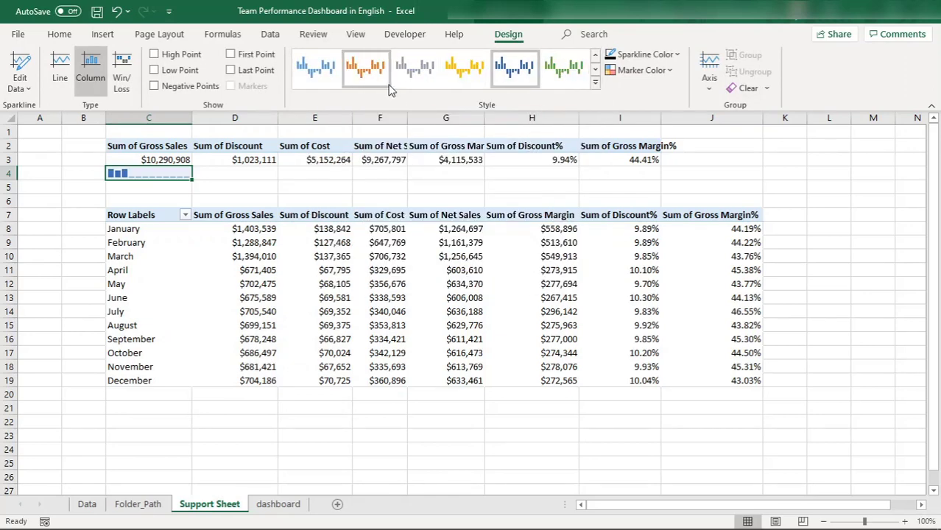
- Show the sparkline's high and low points, coloured green and dark red
{"action": "left_click", "coordinate": [163, 61]}
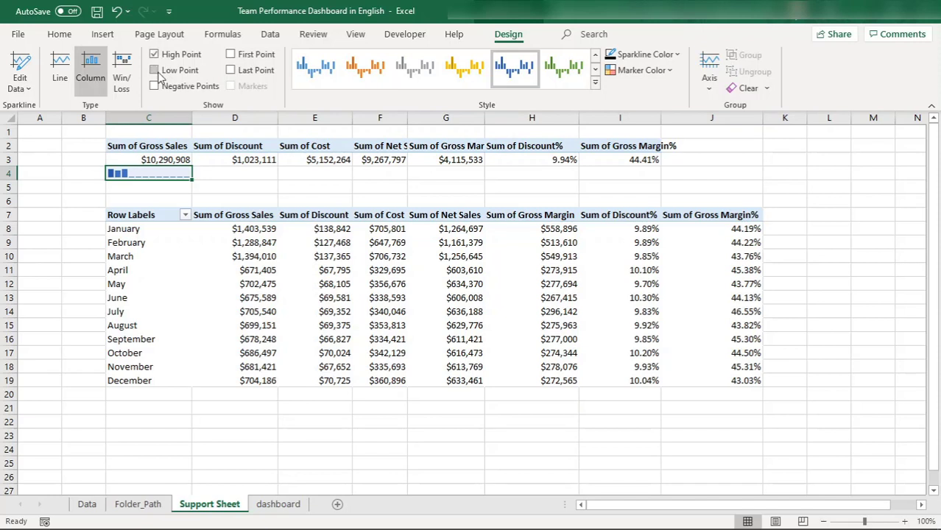
{"action": "left_click", "coordinate": [158, 78]}
{"action": "left_click", "coordinate": [642, 70]}
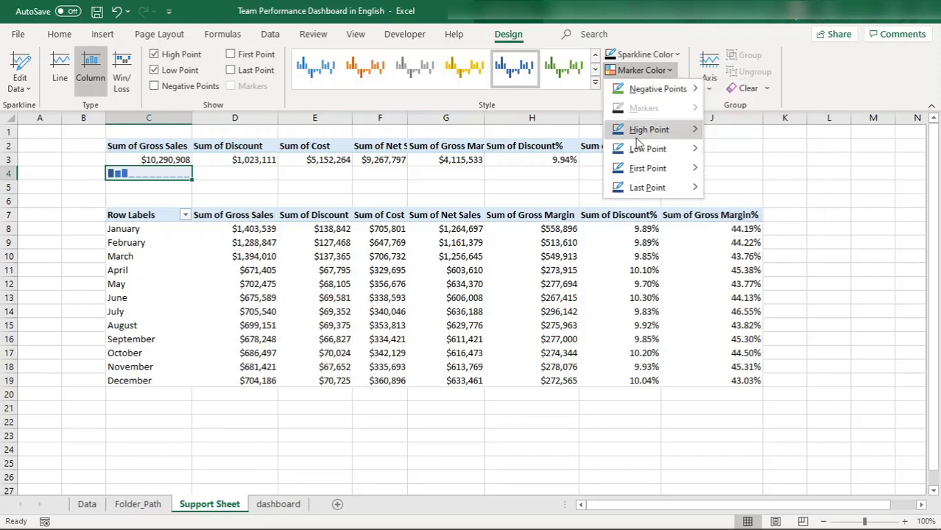
{"action": "mouse_move", "coordinate": [646, 130]}
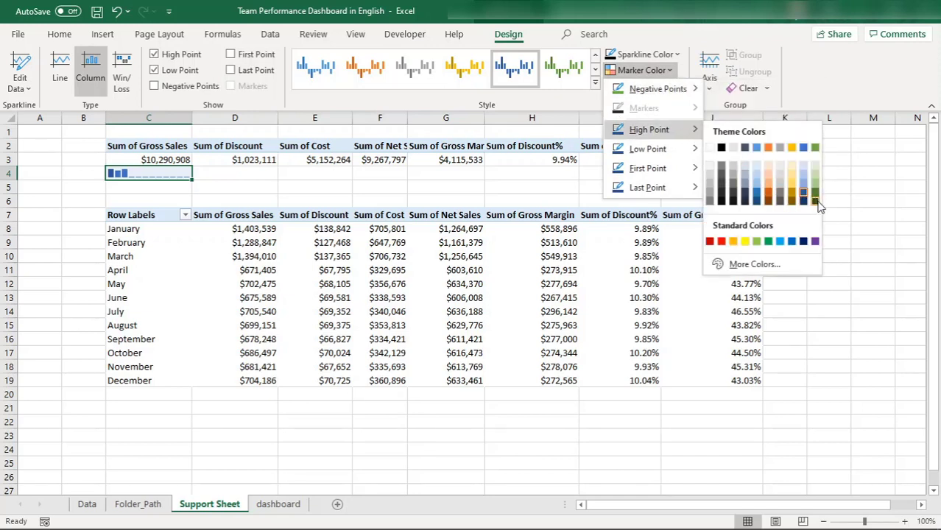
{"action": "left_click", "coordinate": [816, 200]}
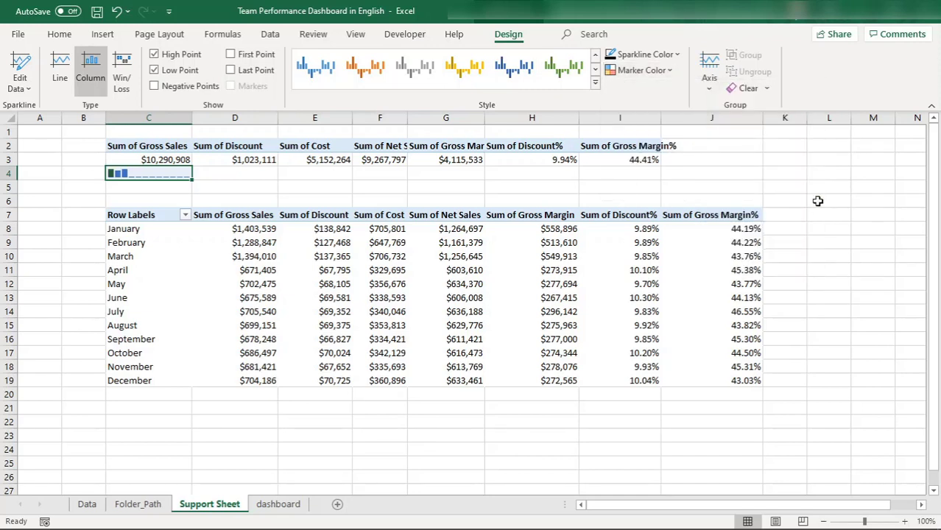
{"action": "left_click", "coordinate": [648, 71]}
{"action": "mouse_move", "coordinate": [651, 150]}
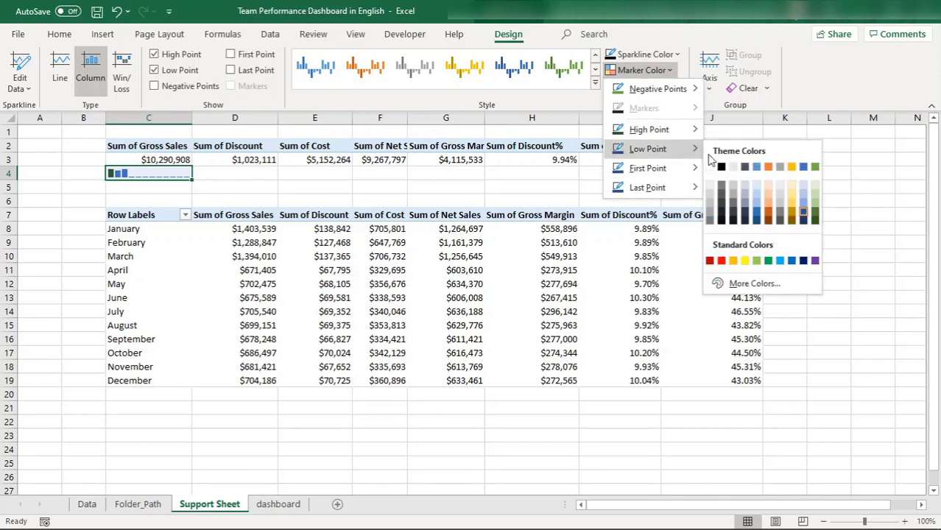
{"action": "left_click", "coordinate": [711, 262]}
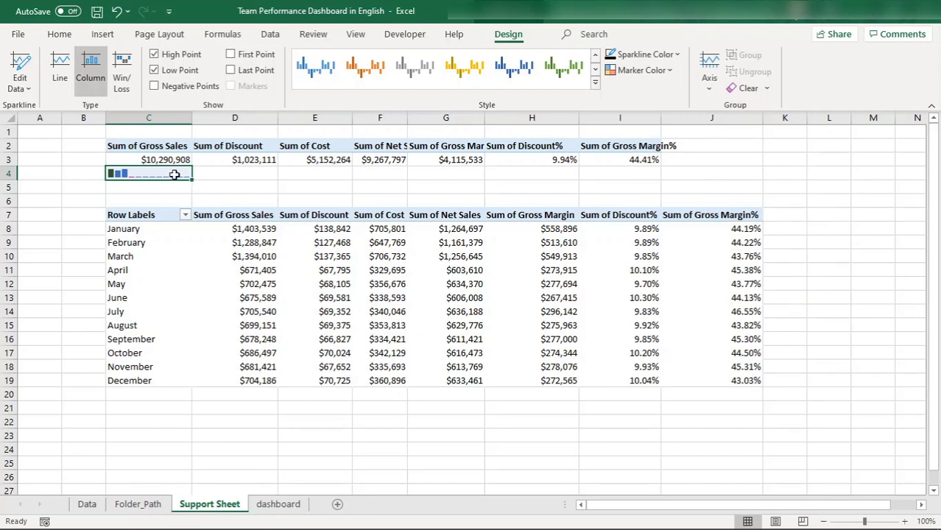
- Copy the C4 sparkline into D4:G4 under the other totals
{"action": "key", "text": "ctrl+c"}
{"action": "left_click_drag", "start_coordinate": [205, 177], "coordinate": [474, 175]}
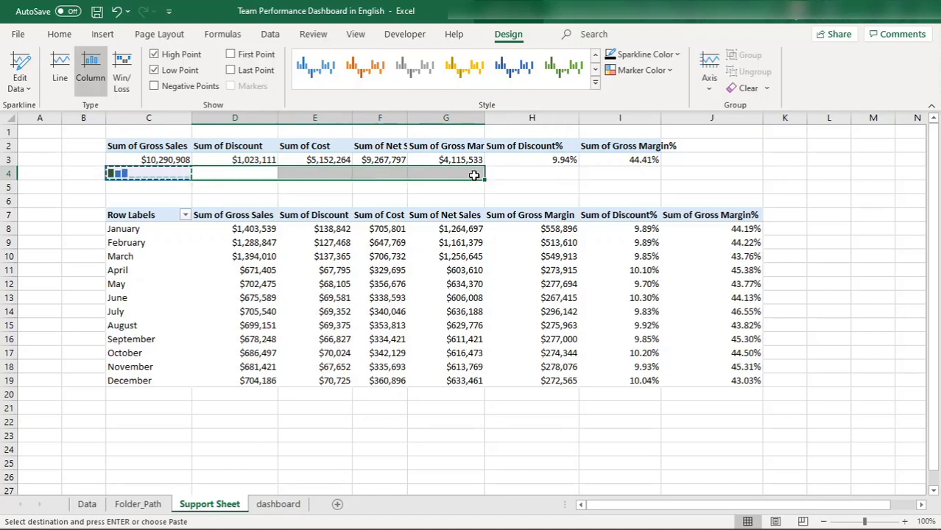
{"action": "key", "text": "ctrl+v"}
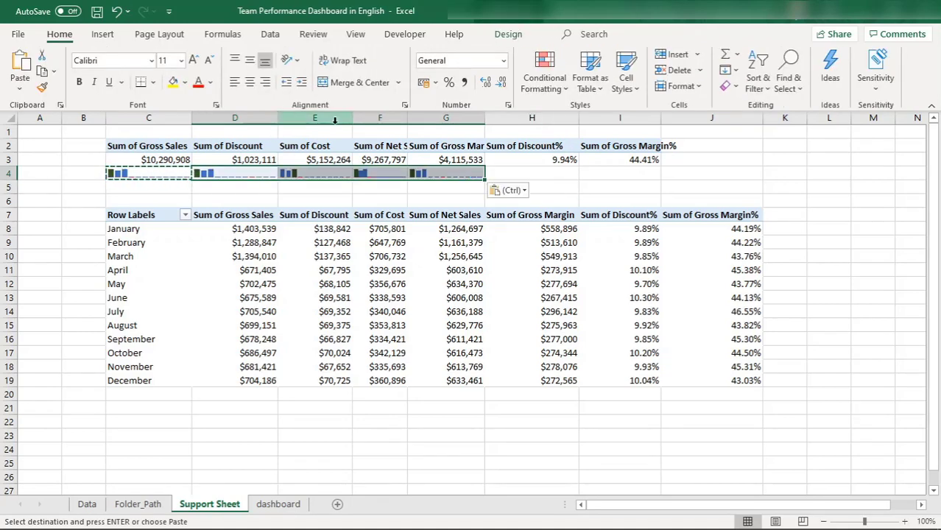
- Widen columns F and G so Sum of Net Sales and Sum of Gross Margin show fully
{"action": "left_click_drag", "start_coordinate": [405, 119], "coordinate": [430, 120]}
{"action": "left_click_drag", "start_coordinate": [503, 121], "coordinate": [522, 120]}
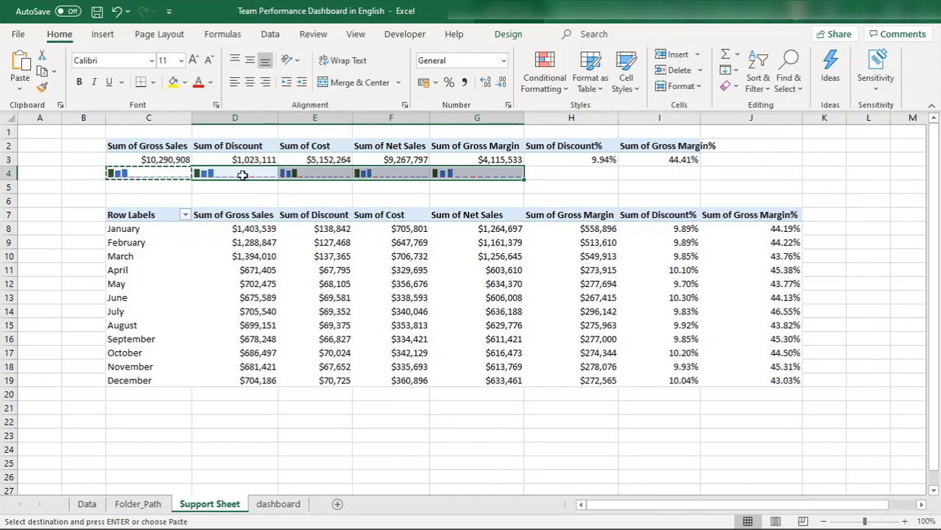
{"action": "left_click", "coordinate": [40, 162]}
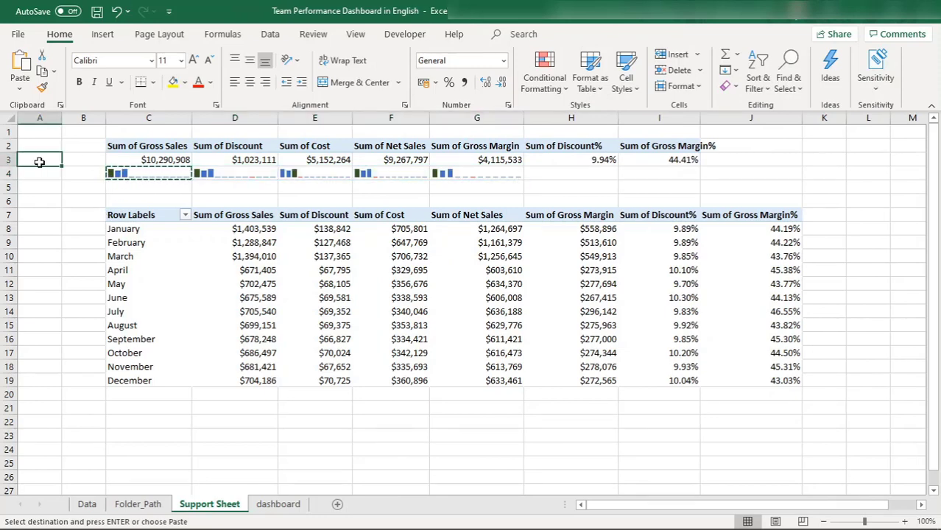
{"action": "left_click", "coordinate": [50, 187]}
{"action": "left_click", "coordinate": [55, 172]}
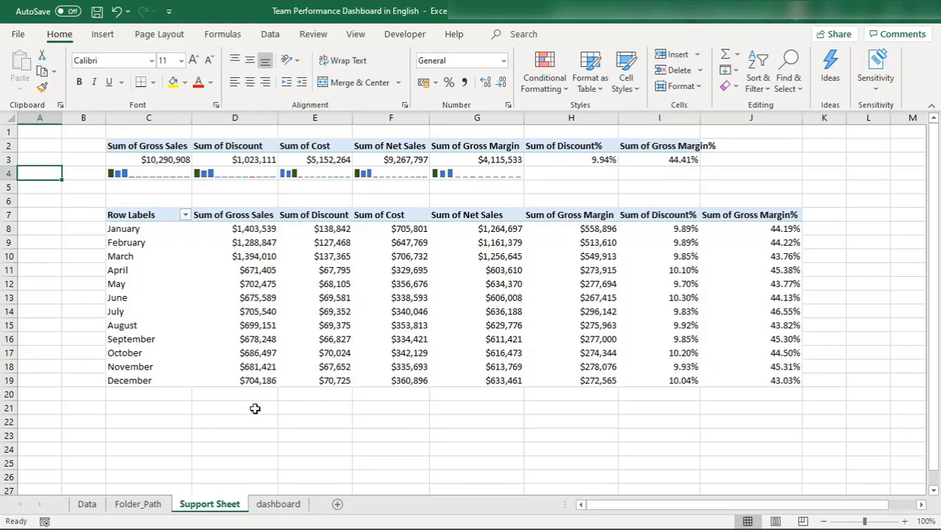
- Draw a blue rounded rectangle in the top-left of the dashboard's upper red panel
{"action": "left_click", "coordinate": [278, 505]}
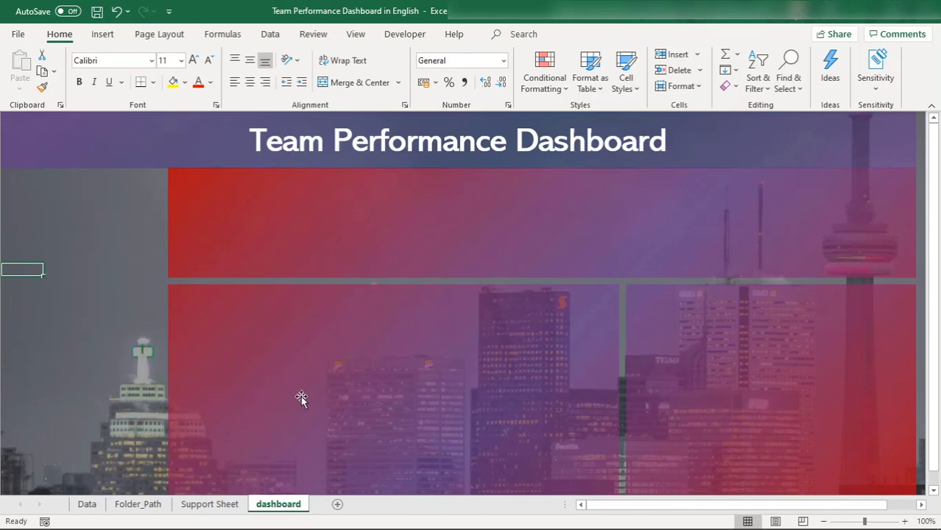
{"action": "left_click", "coordinate": [212, 504]}
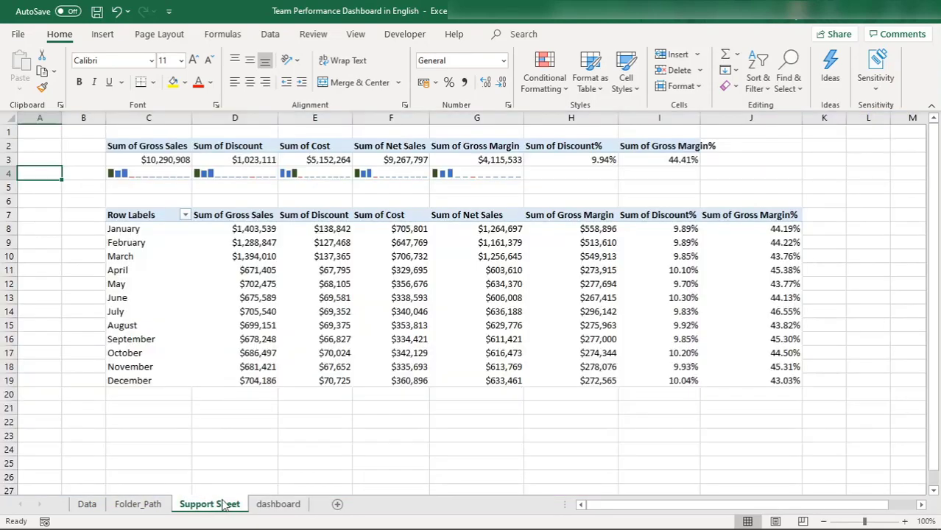
{"action": "left_click", "coordinate": [269, 506]}
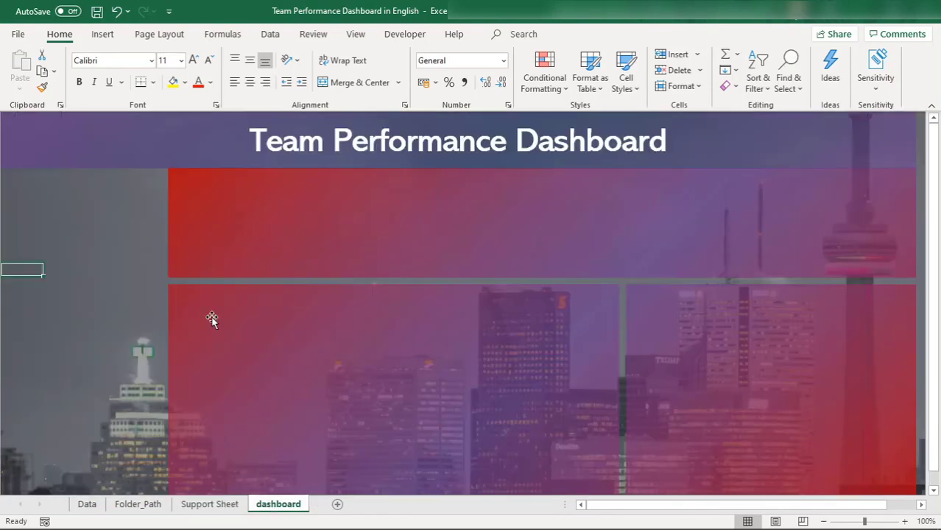
{"action": "left_click", "coordinate": [101, 37]}
{"action": "left_click", "coordinate": [166, 77]}
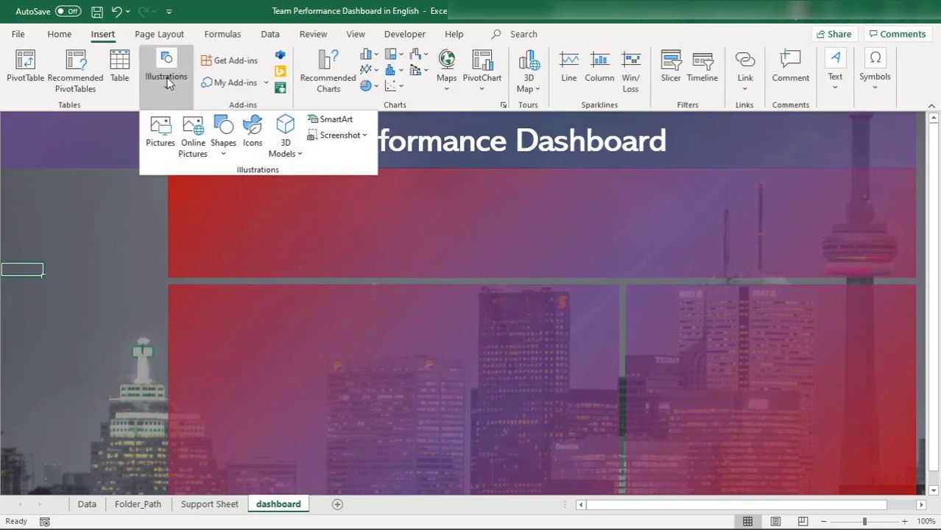
{"action": "left_click", "coordinate": [231, 143]}
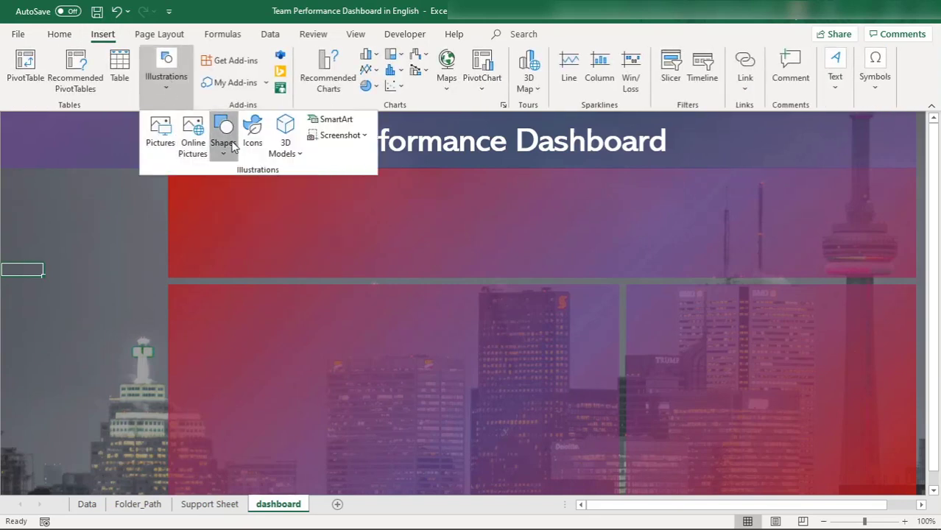
{"action": "left_click", "coordinate": [286, 190]}
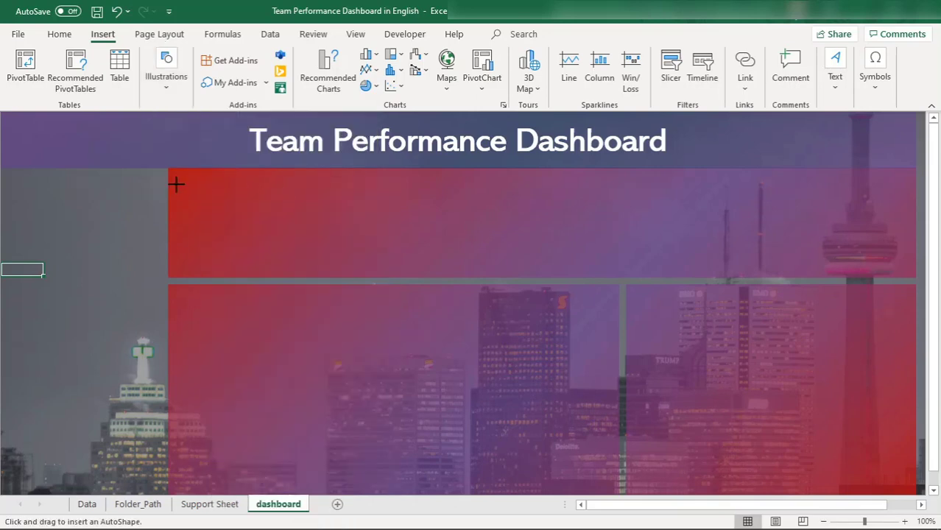
{"action": "left_click_drag", "start_coordinate": [176, 185], "coordinate": [299, 255]}
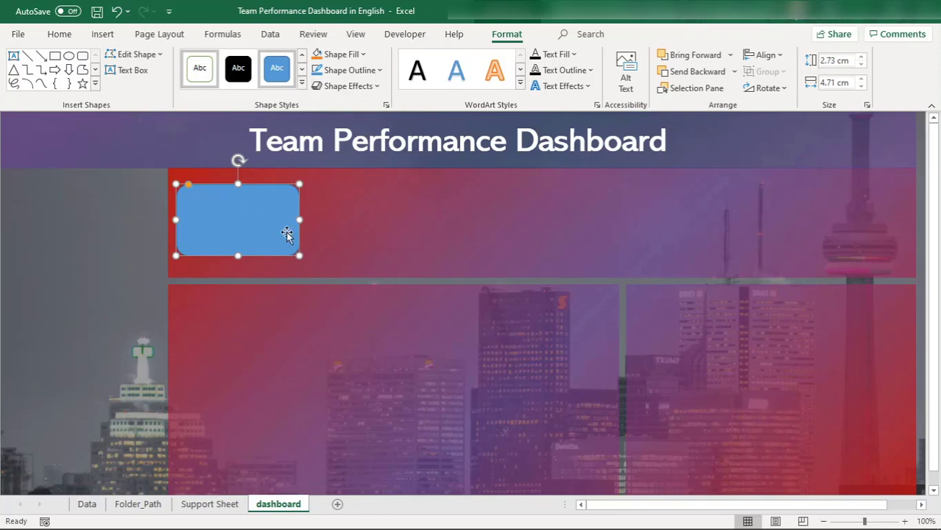
- Draw a text box inside the blue dashboard card
{"action": "left_click", "coordinate": [86, 38]}
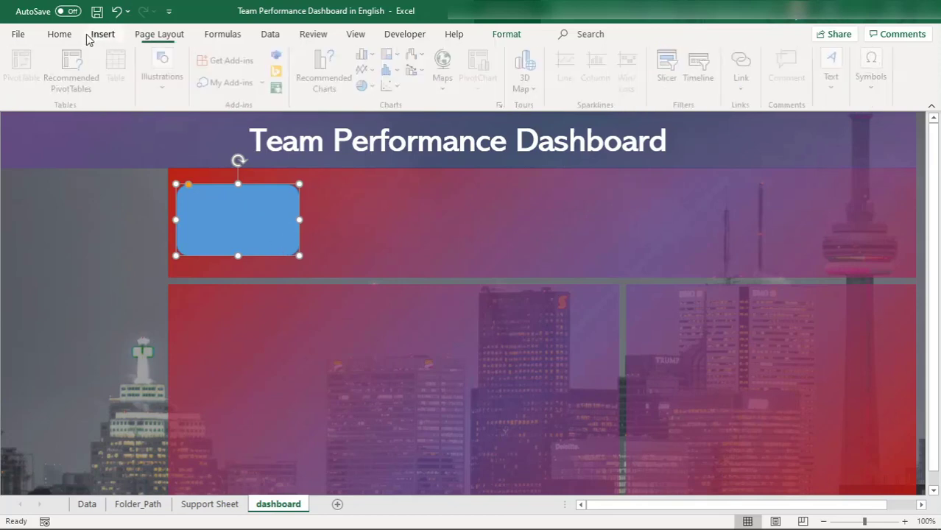
{"action": "left_click", "coordinate": [838, 72]}
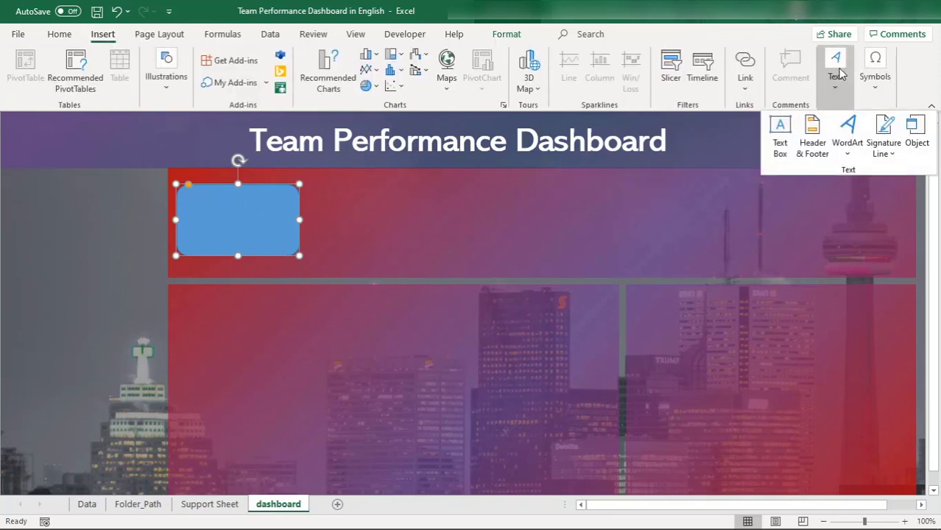
{"action": "left_click", "coordinate": [781, 136]}
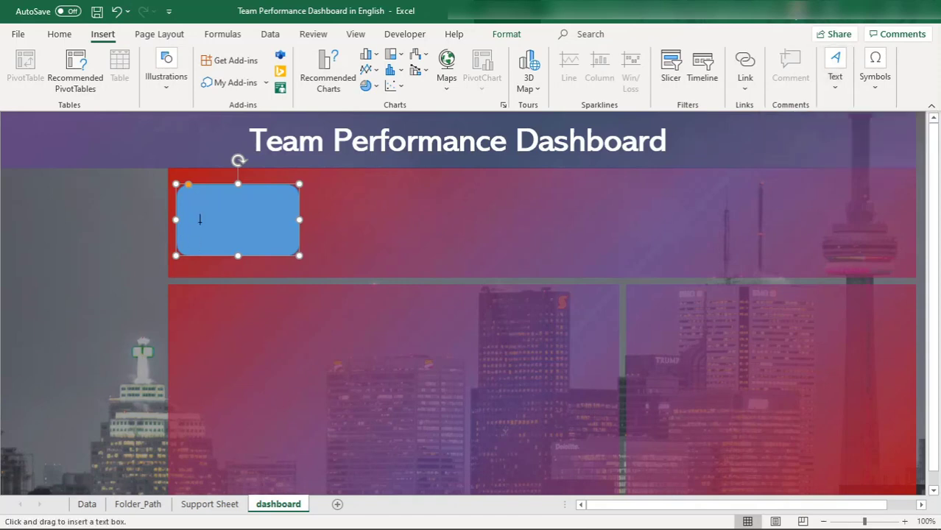
{"action": "left_click_drag", "start_coordinate": [199, 235], "coordinate": [278, 253]}
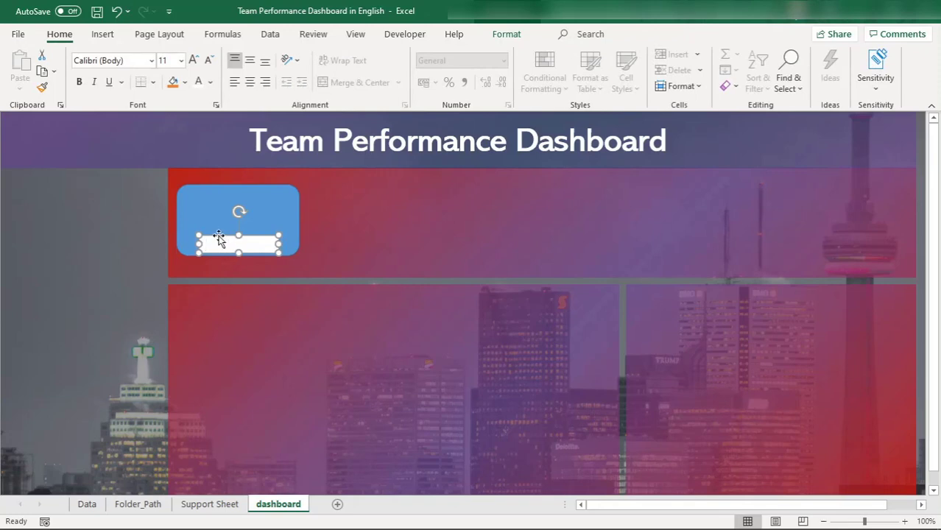
- Turn on the formula bar, abandon a link to Support Sheet C2, and view the Support Sheet
{"action": "left_click", "coordinate": [355, 35]}
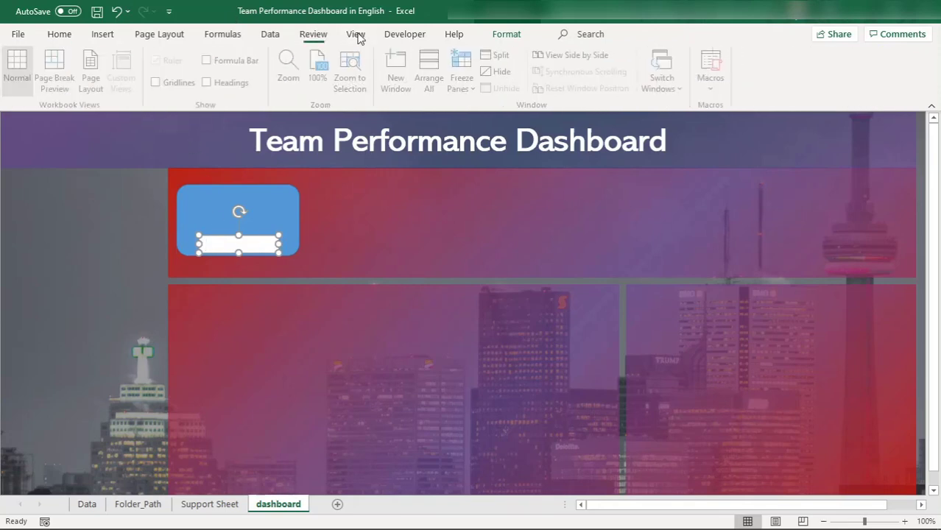
{"action": "left_click", "coordinate": [212, 62]}
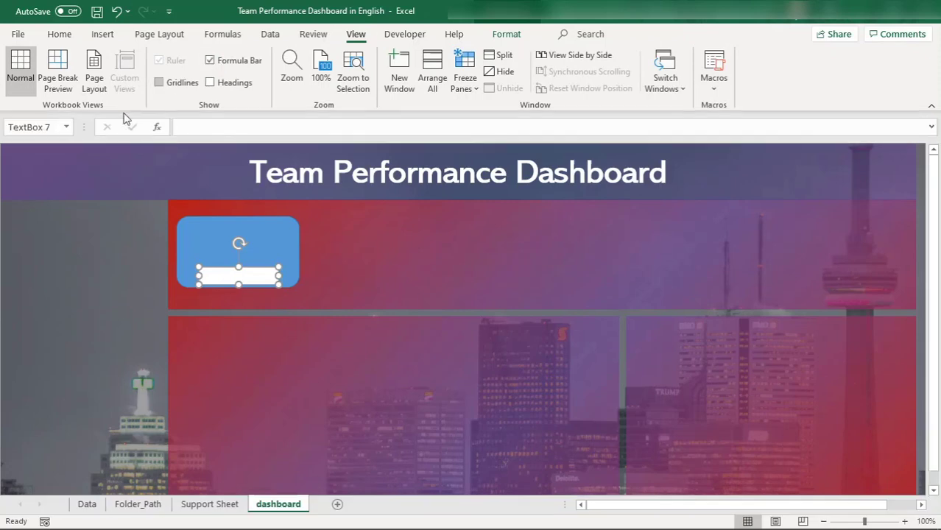
{"action": "left_click", "coordinate": [217, 124]}
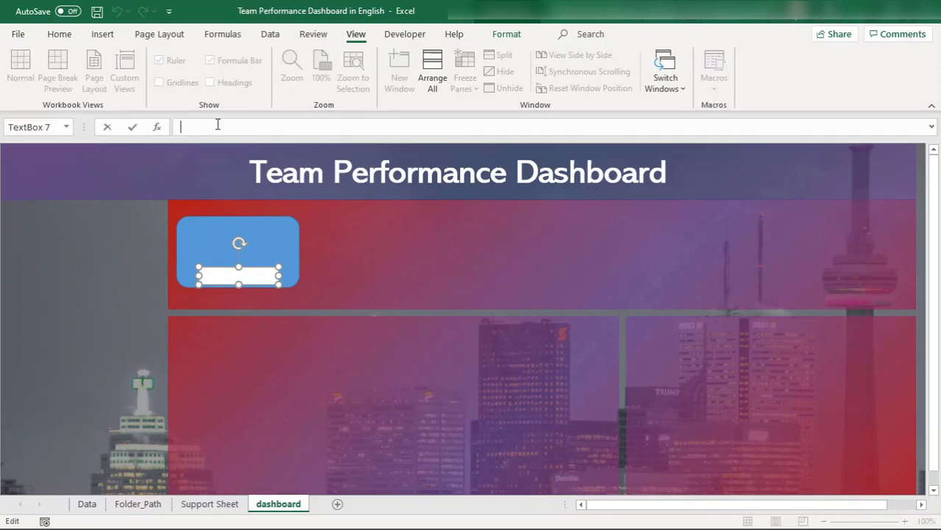
{"action": "left_click", "coordinate": [196, 505]}
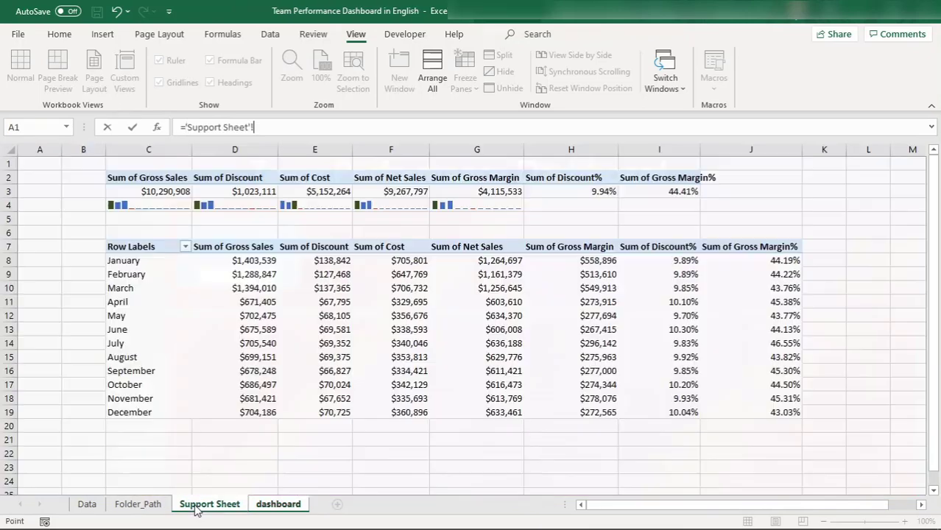
{"action": "left_click", "coordinate": [158, 180]}
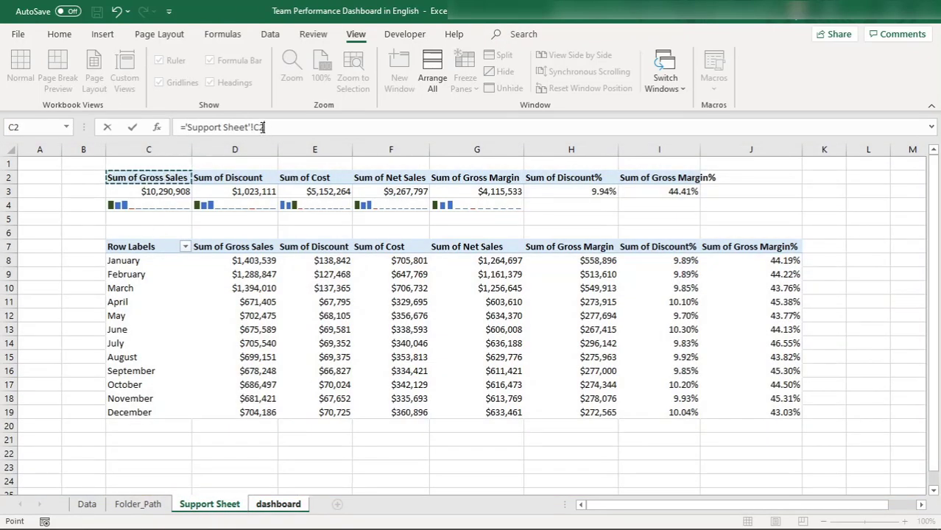
{"action": "key", "text": "BackSpace"}
{"action": "key", "text": "BackSpace"}
{"action": "key", "text": "BackSpace"}
{"action": "key", "text": "BackSpace"}
{"action": "key", "text": "BackSpace"}
{"action": "key", "text": "BackSpace"}
{"action": "key", "text": "BackSpace"}
{"action": "key", "text": "BackSpace"}
{"action": "key", "text": "BackSpace"}
{"action": "key", "text": "BackSpace"}
{"action": "key", "text": "BackSpace"}
{"action": "key", "text": "BackSpace"}
{"action": "key", "text": "BackSpace"}
{"action": "key", "text": "BackSpace"}
{"action": "key", "text": "BackSpace"}
{"action": "key", "text": "BackSpace"}
{"action": "key", "text": "BackSpace"}
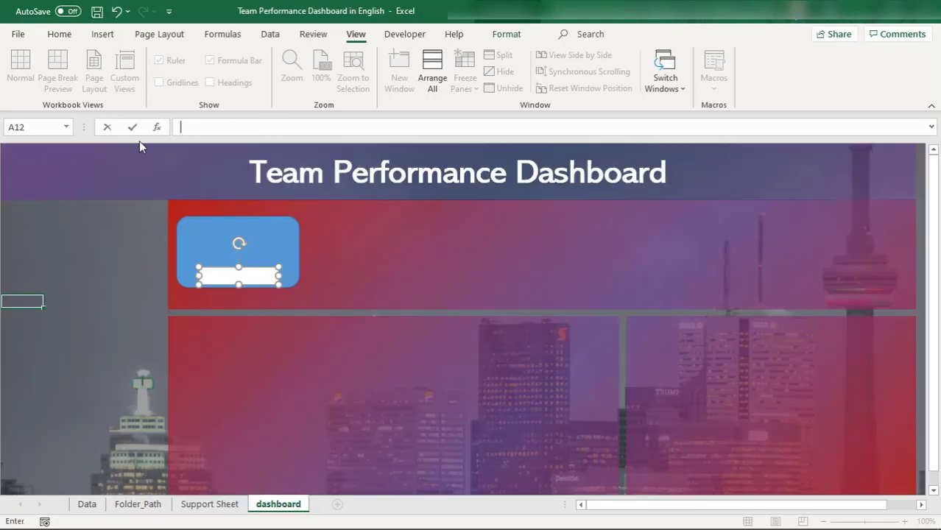
{"action": "left_click", "coordinate": [208, 505]}
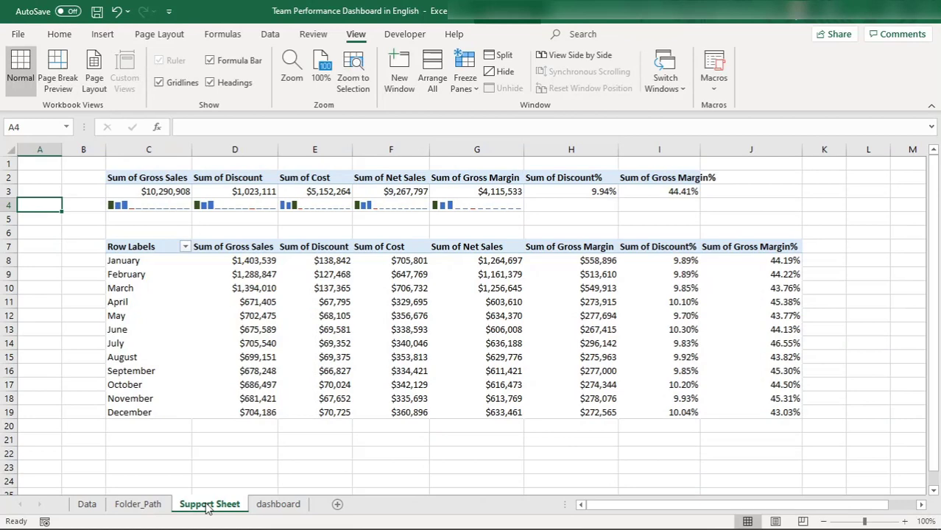
- Remove "Sum of" from the top pivot's header row C2:I2 with Replace All
{"action": "left_click", "coordinate": [169, 178]}
{"action": "left_click_drag", "start_coordinate": [169, 178], "coordinate": [630, 178]}
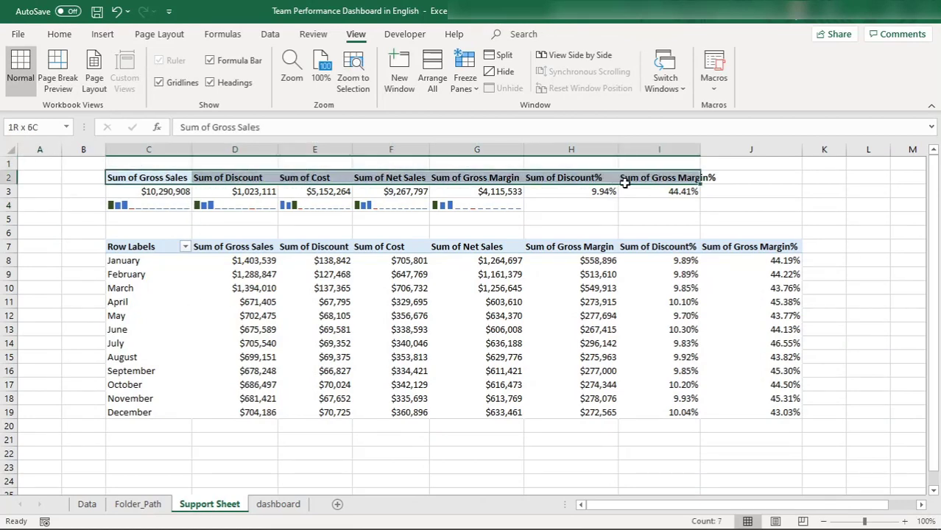
{"action": "key", "text": "ctrl+f"}
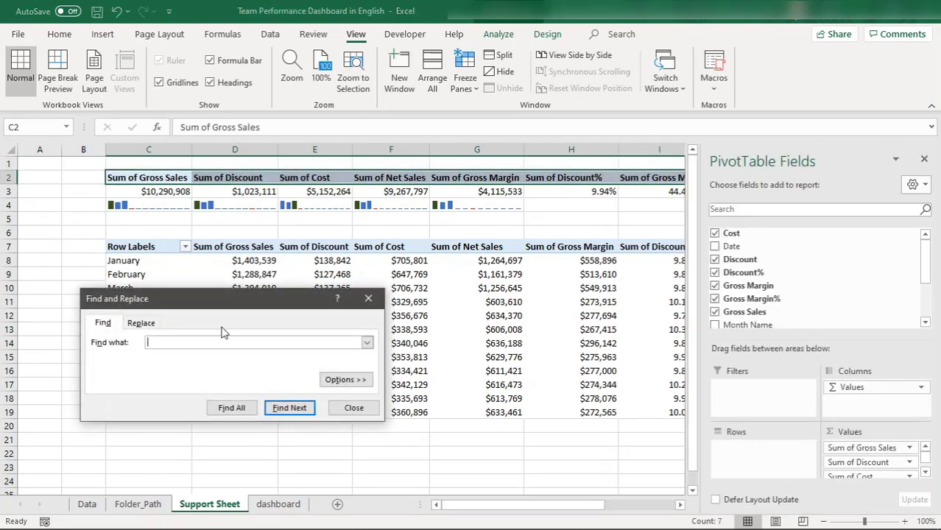
{"action": "left_click", "coordinate": [148, 323]}
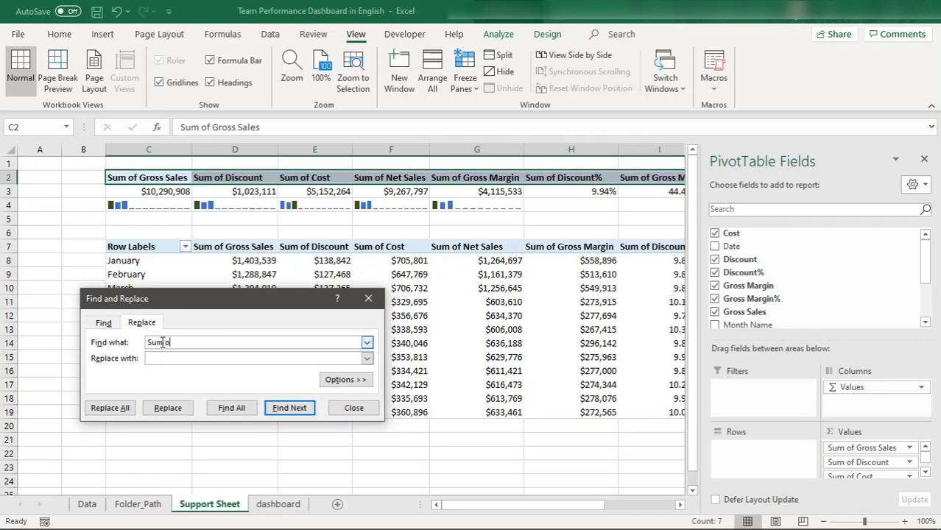
{"action": "left_click", "coordinate": [103, 410]}
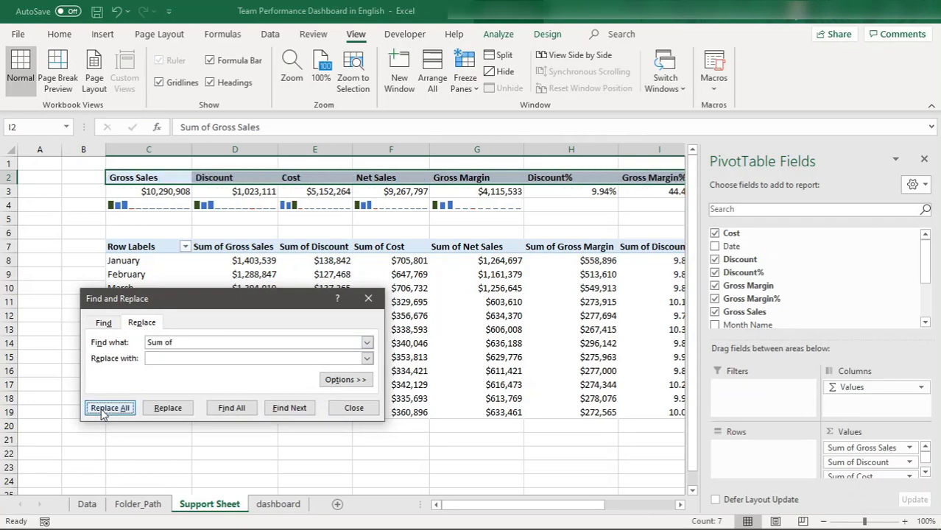
{"action": "left_click", "coordinate": [475, 313]}
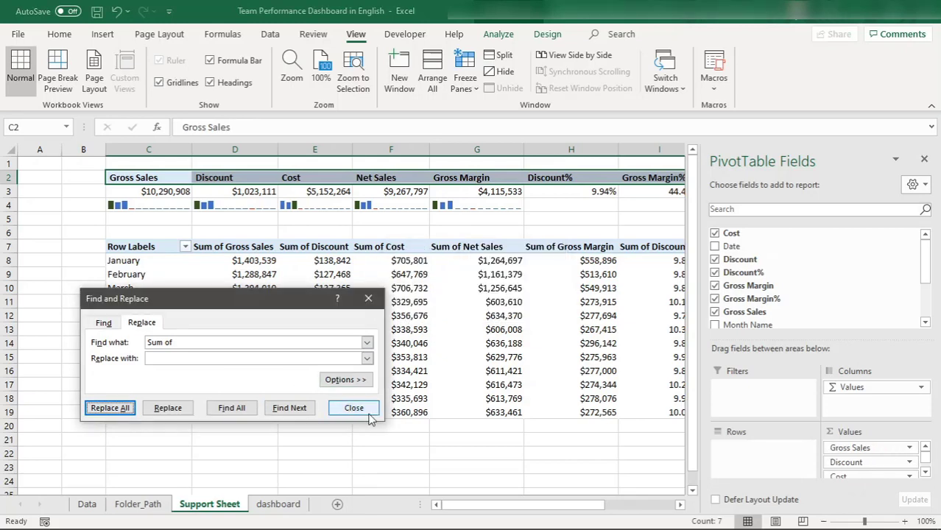
{"action": "left_click", "coordinate": [359, 410]}
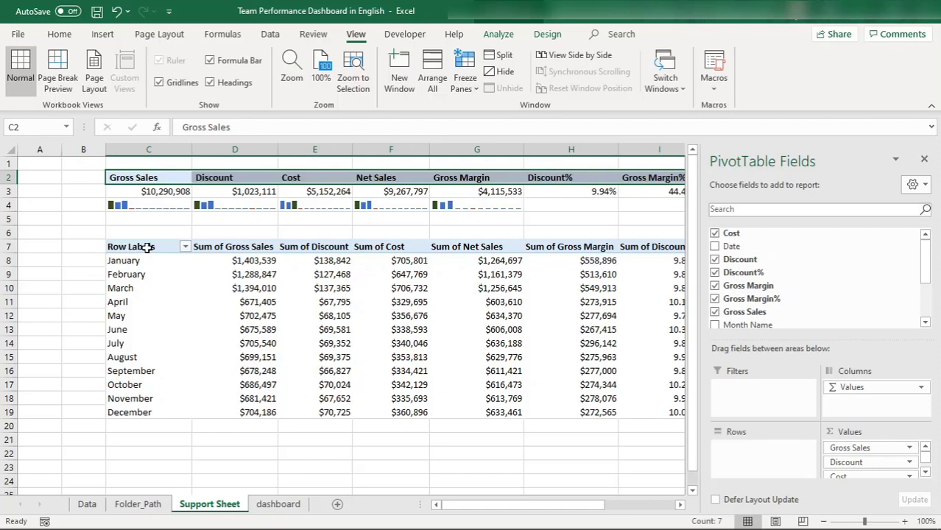
- Strip "Sum of" from the row 7 pivot headers, then return to the dashboard
{"action": "left_click_drag", "start_coordinate": [148, 247], "coordinate": [573, 247]}
{"action": "key", "text": "ctrl+f"}
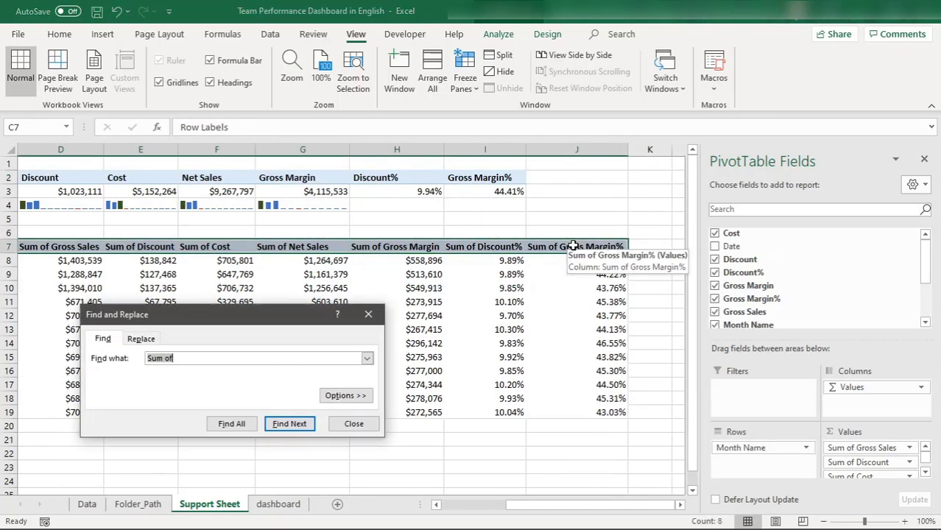
{"action": "left_click", "coordinate": [141, 339]}
{"action": "left_click", "coordinate": [109, 424]}
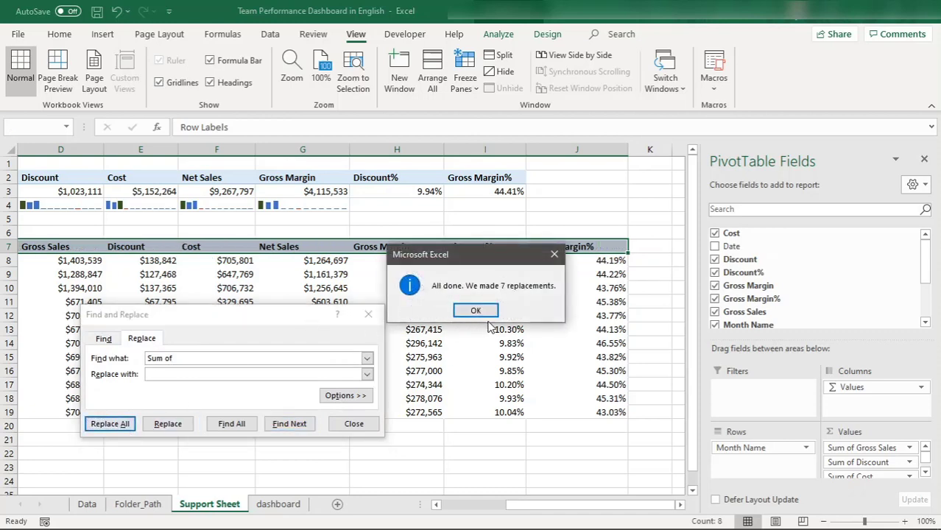
{"action": "left_click", "coordinate": [471, 312]}
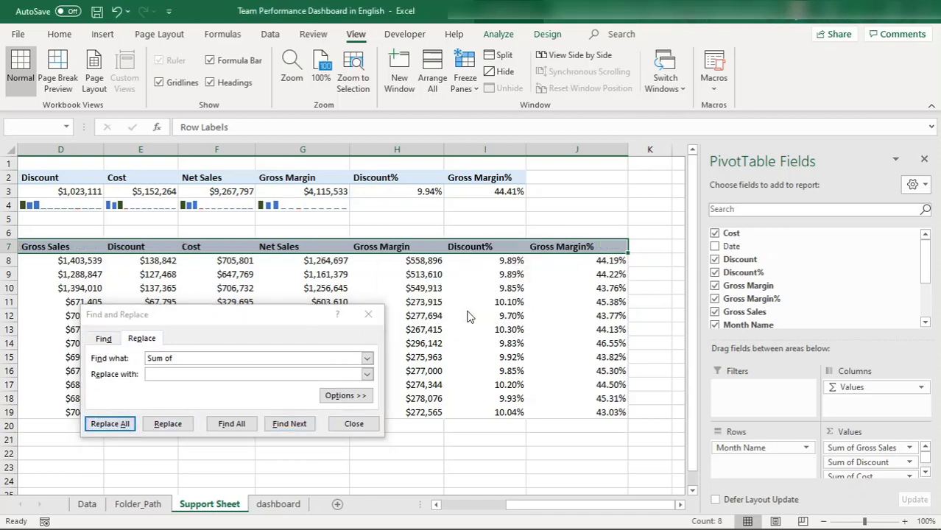
{"action": "left_click", "coordinate": [353, 423]}
{"action": "left_click", "coordinate": [265, 504]}
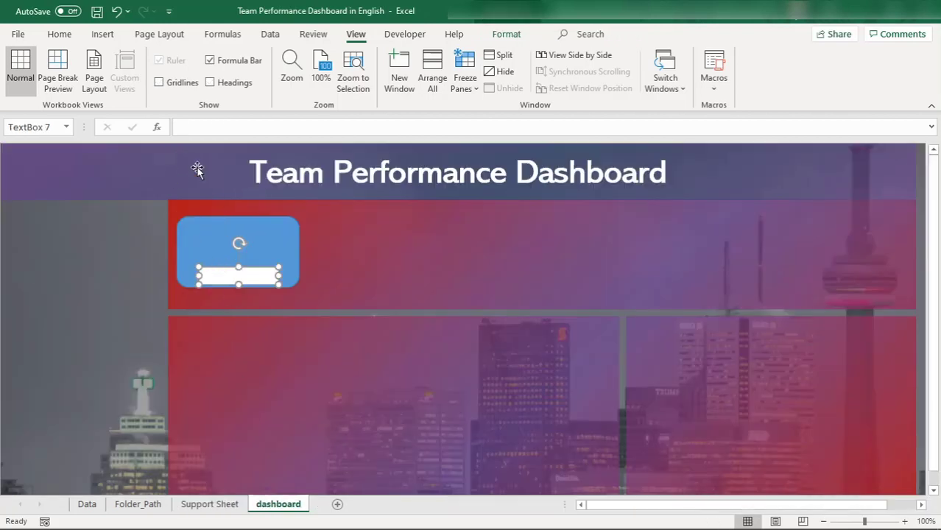
- Link the card's text box to Support Sheet C2 so it reads 'Gross Sales', and bold it
{"action": "left_click", "coordinate": [190, 131]}
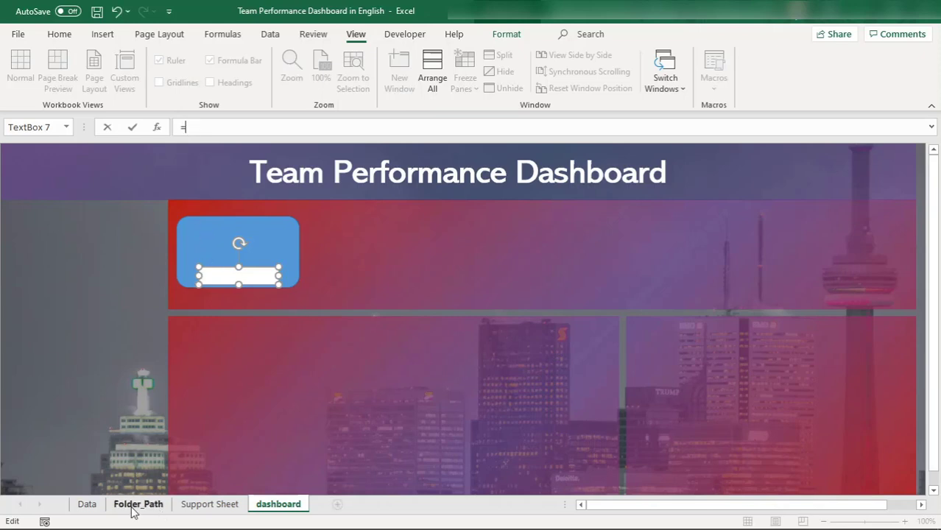
{"action": "left_click", "coordinate": [210, 505]}
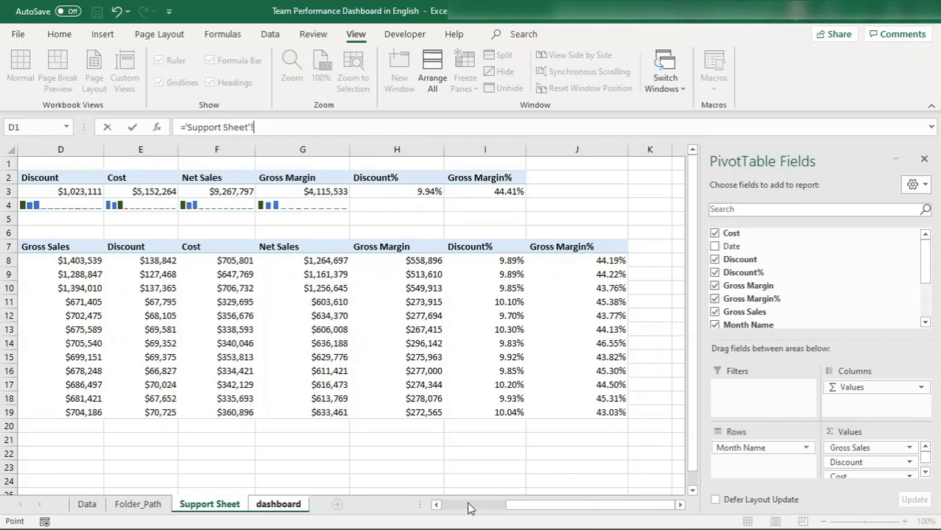
{"action": "left_click_drag", "start_coordinate": [470, 508], "coordinate": [466, 505]}
{"action": "left_click", "coordinate": [146, 181]}
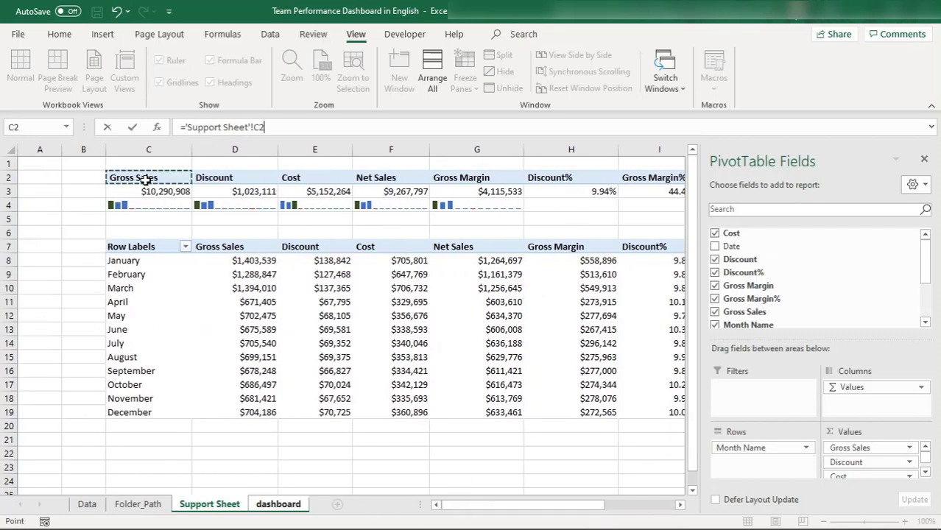
{"action": "key", "text": "Return"}
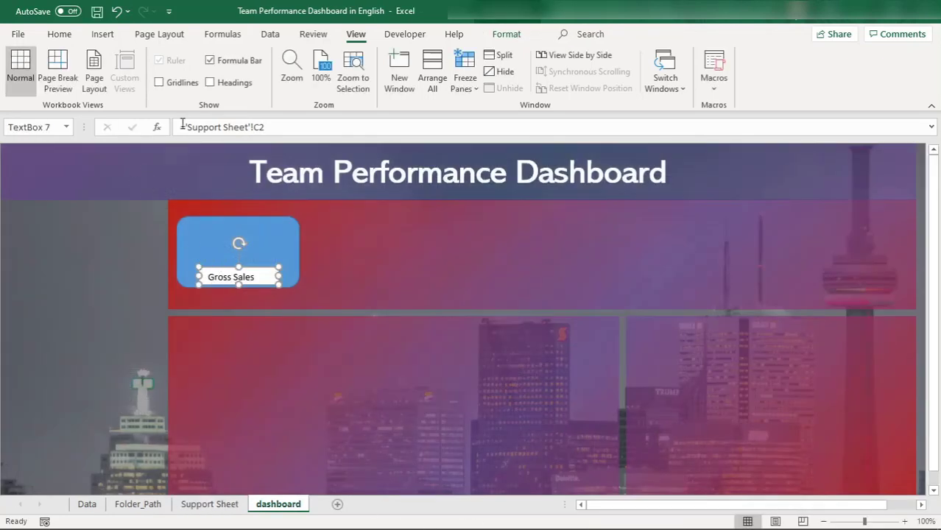
{"action": "left_click", "coordinate": [59, 34]}
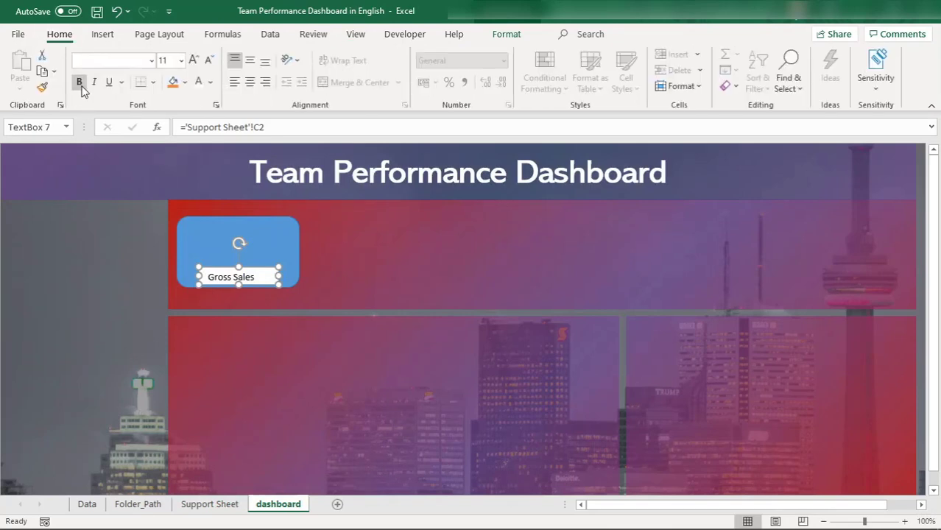
{"action": "left_click", "coordinate": [80, 83]}
- Give the Gross Sales text box No Fill and No Outline, and make its label bold
{"action": "left_click", "coordinate": [508, 34]}
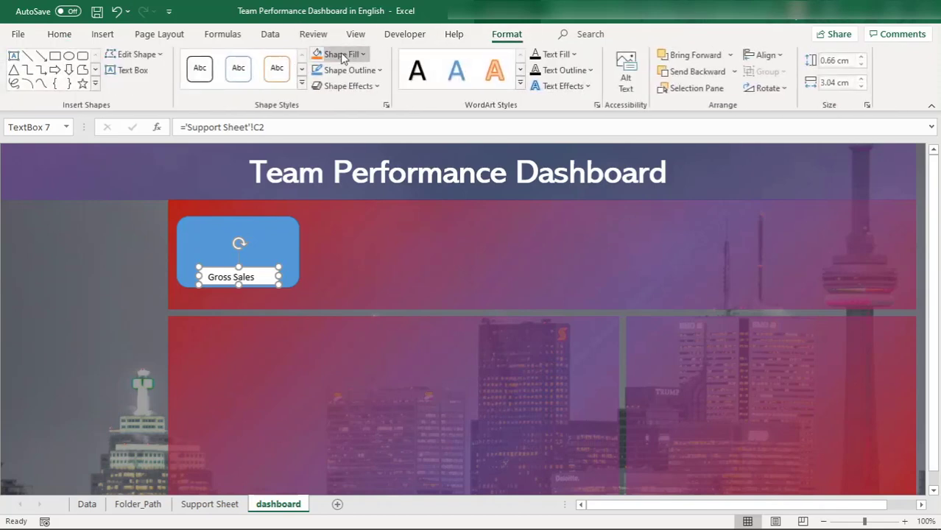
{"action": "left_click", "coordinate": [361, 56]}
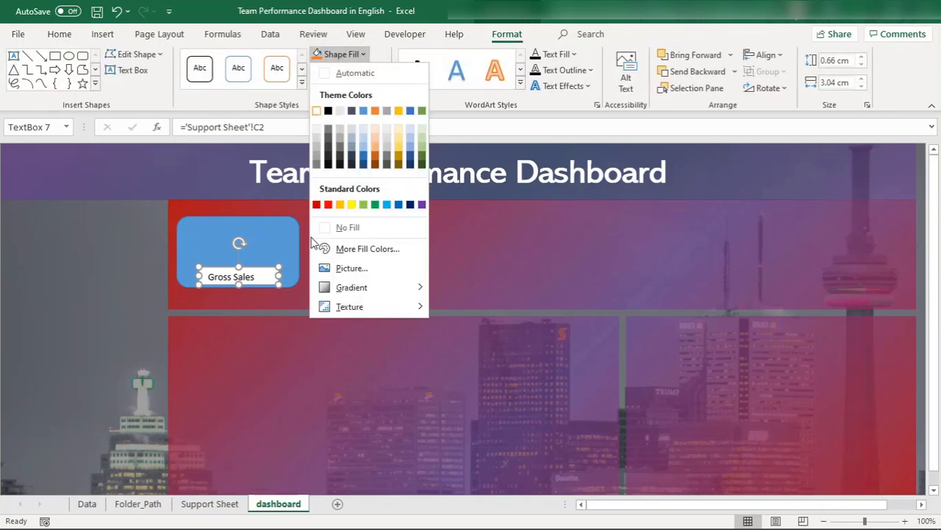
{"action": "left_click", "coordinate": [329, 229]}
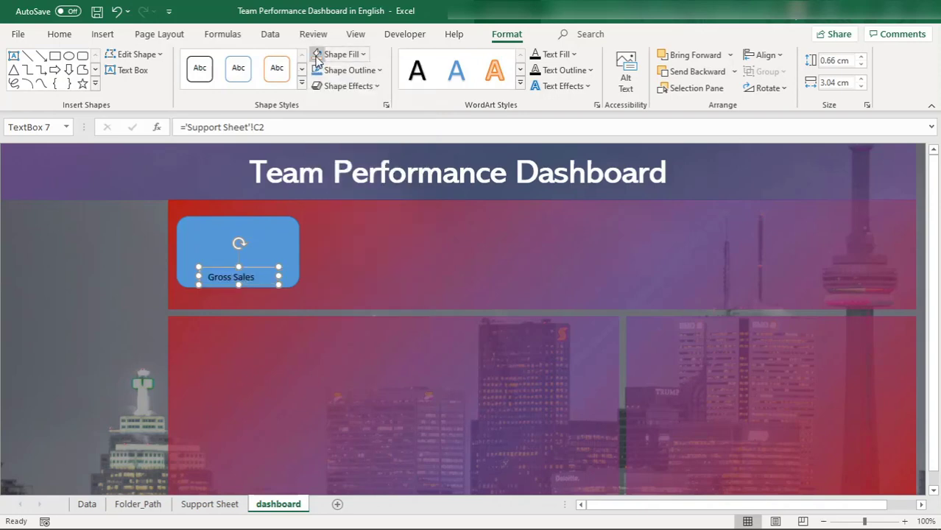
{"action": "left_click", "coordinate": [350, 70]}
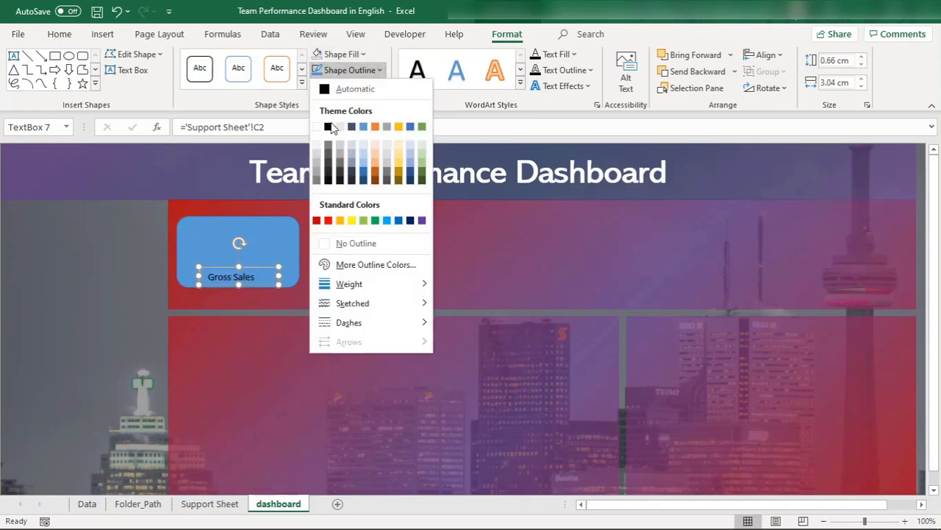
{"action": "left_click", "coordinate": [256, 304]}
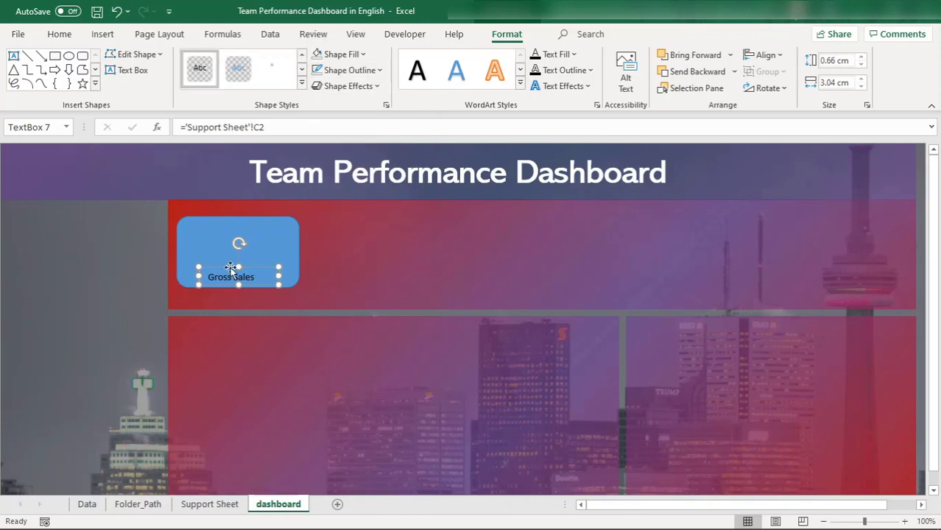
{"action": "left_click", "coordinate": [59, 37]}
{"action": "left_click", "coordinate": [81, 82]}
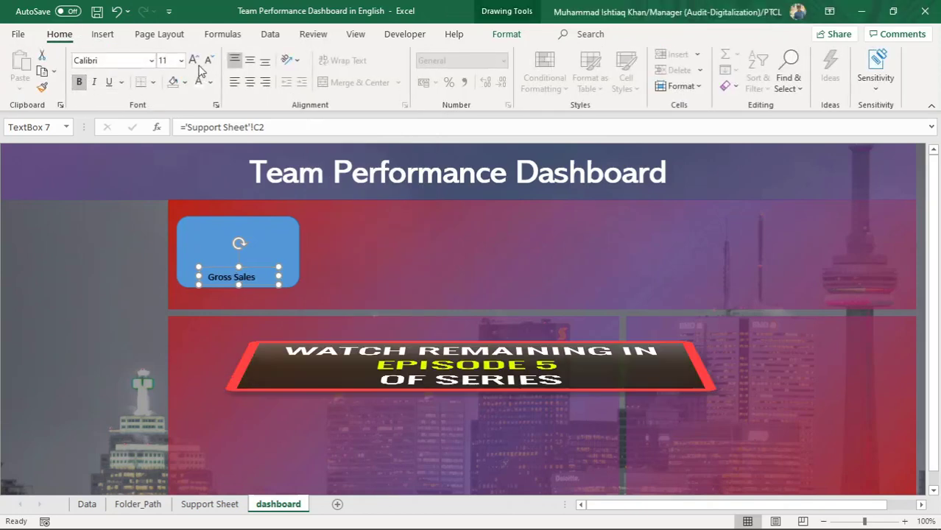